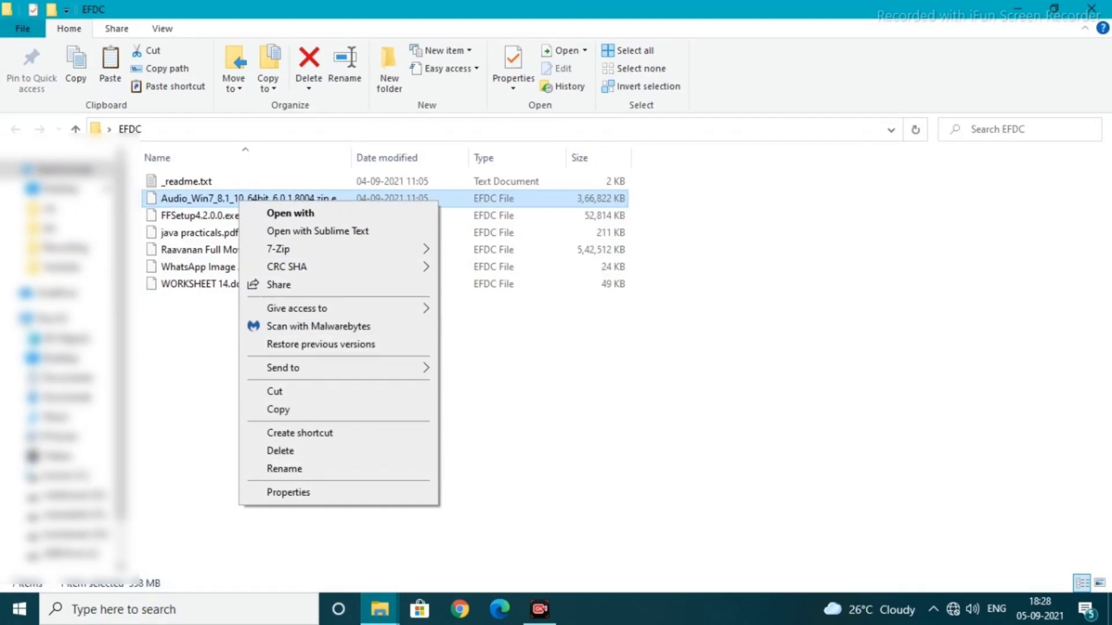
# Step: Check the file type and original zip extension in the properties of the encrypted Audio_Win7_8.1_10_64bit_6.0.1.8004.zip.efdc file
pyautogui.click(288, 492)
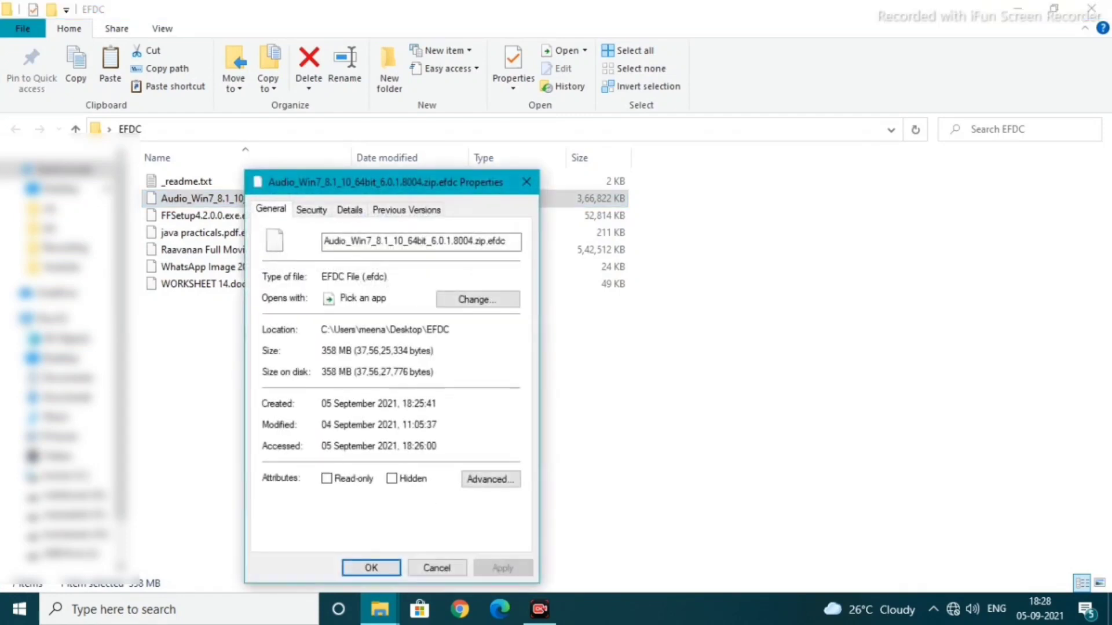
pyautogui.moveTo(388, 277); pyautogui.dragTo(321, 277)
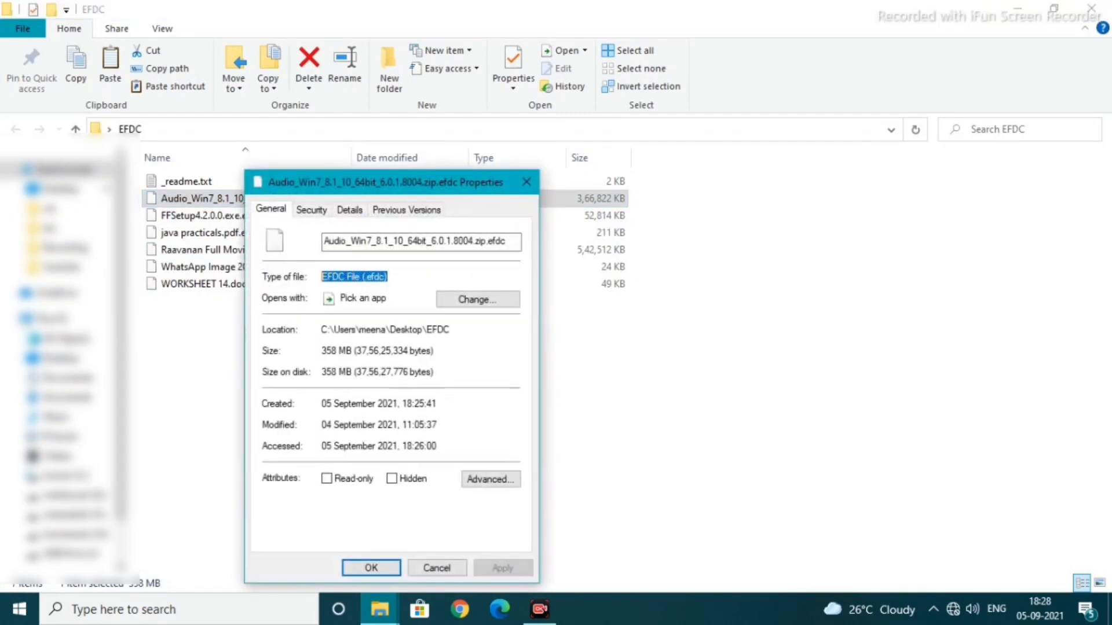
pyautogui.moveTo(484, 241); pyautogui.dragTo(475, 241)
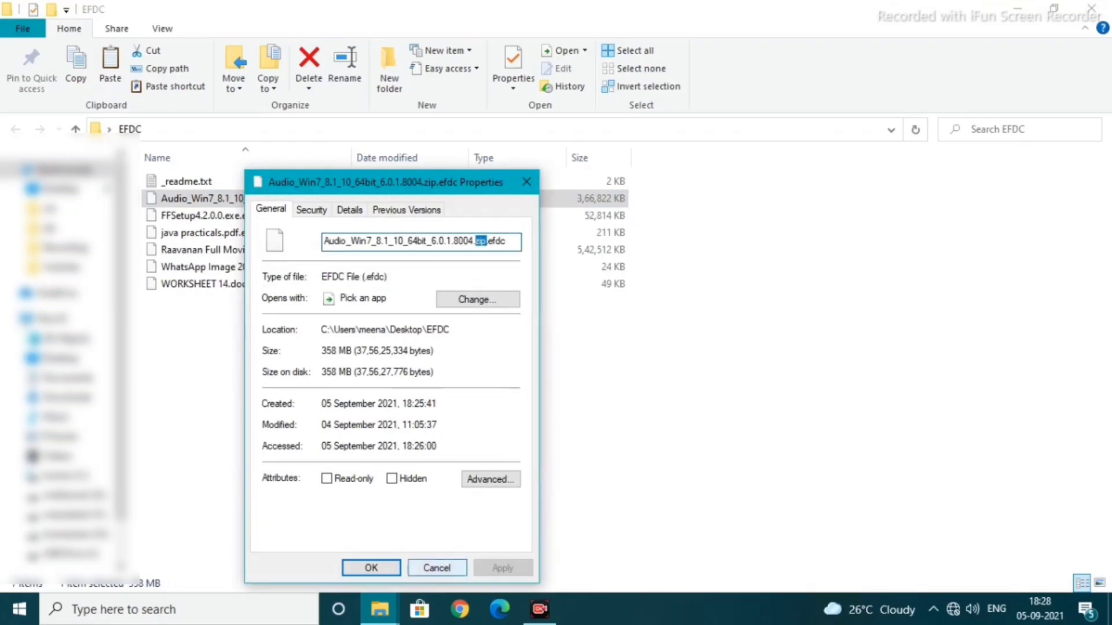
pyautogui.click(437, 568)
# Step: Check the original exe extension in the properties of FFSetup4.2.0.0.exe.efdc, leaving the file unchanged
pyautogui.click(210, 215)
pyautogui.rightClick(232, 217)
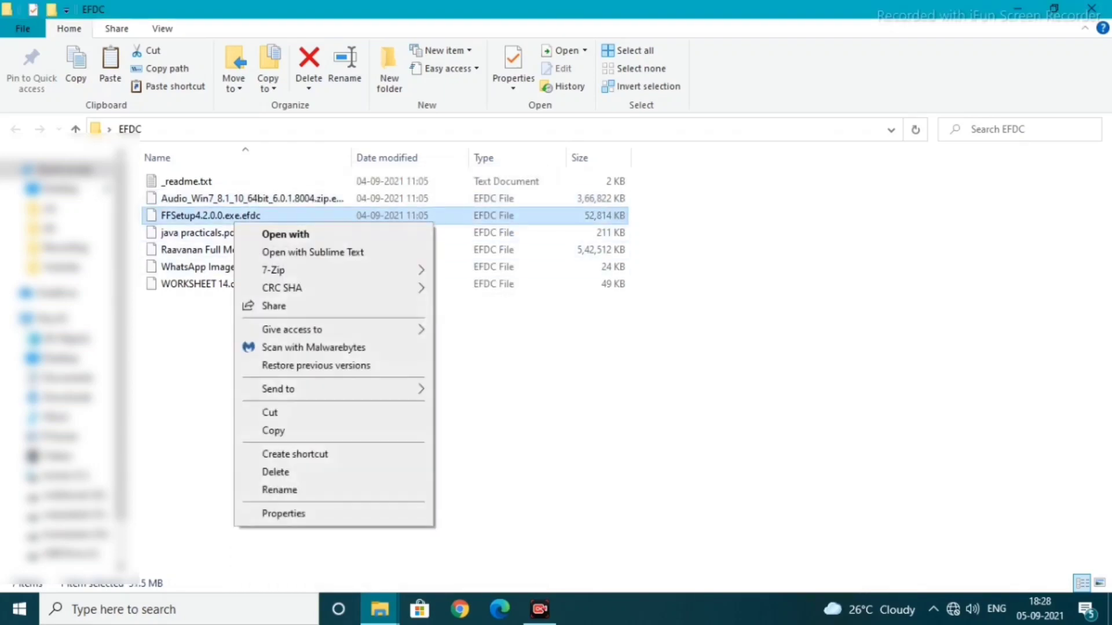
pyautogui.click(279, 513)
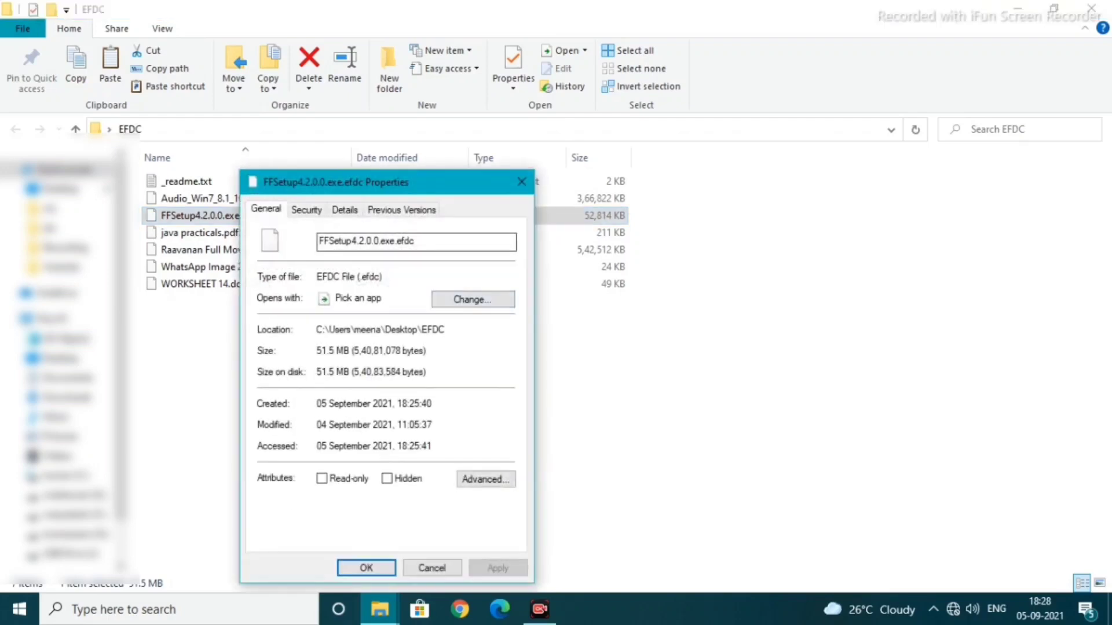
pyautogui.moveTo(396, 240); pyautogui.dragTo(381, 241)
pyautogui.click(432, 568)
# Step: Check the original pdf extension in the properties of java practicals.pdf.efdc, and look over the remaining encrypted files in the folder
pyautogui.click(243, 233)
pyautogui.rightClick(262, 233)
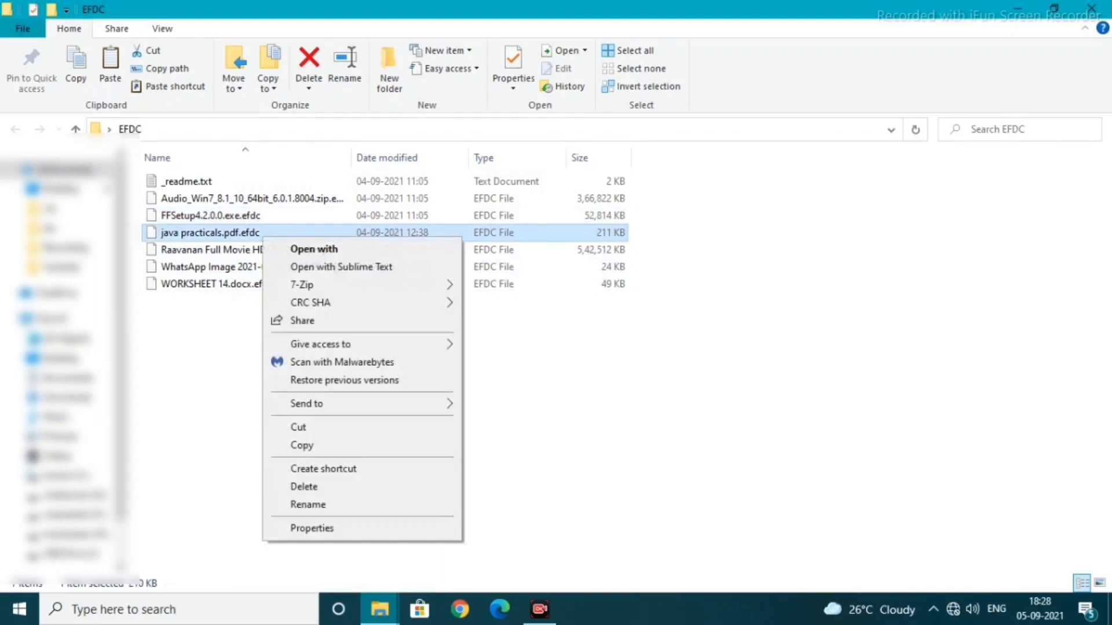
pyautogui.click(311, 528)
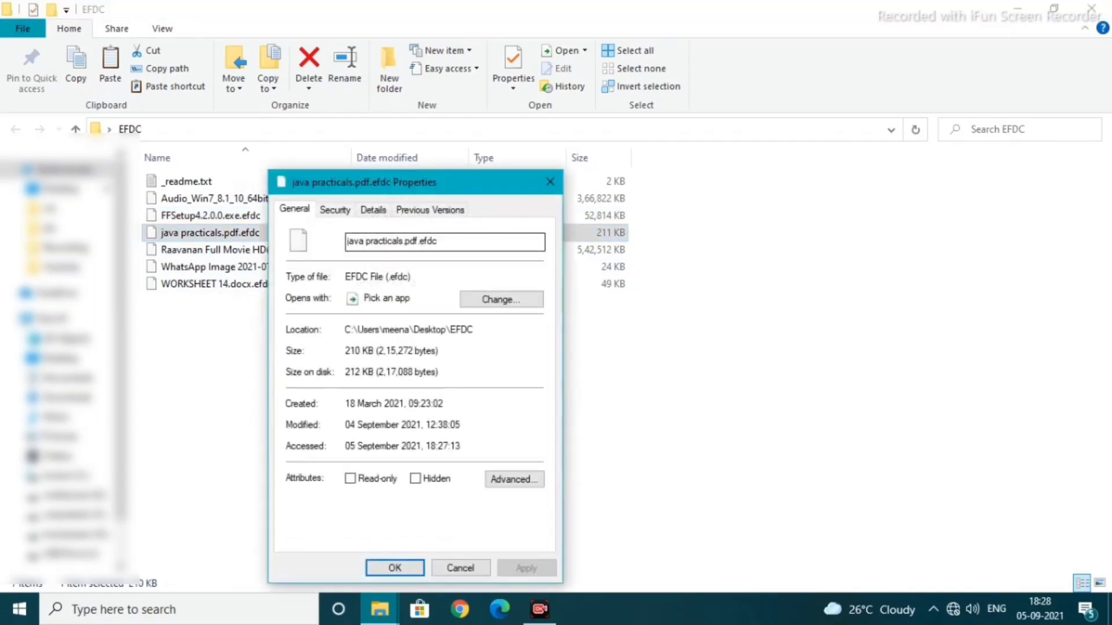
pyautogui.moveTo(417, 241); pyautogui.dragTo(404, 241)
pyautogui.click(461, 568)
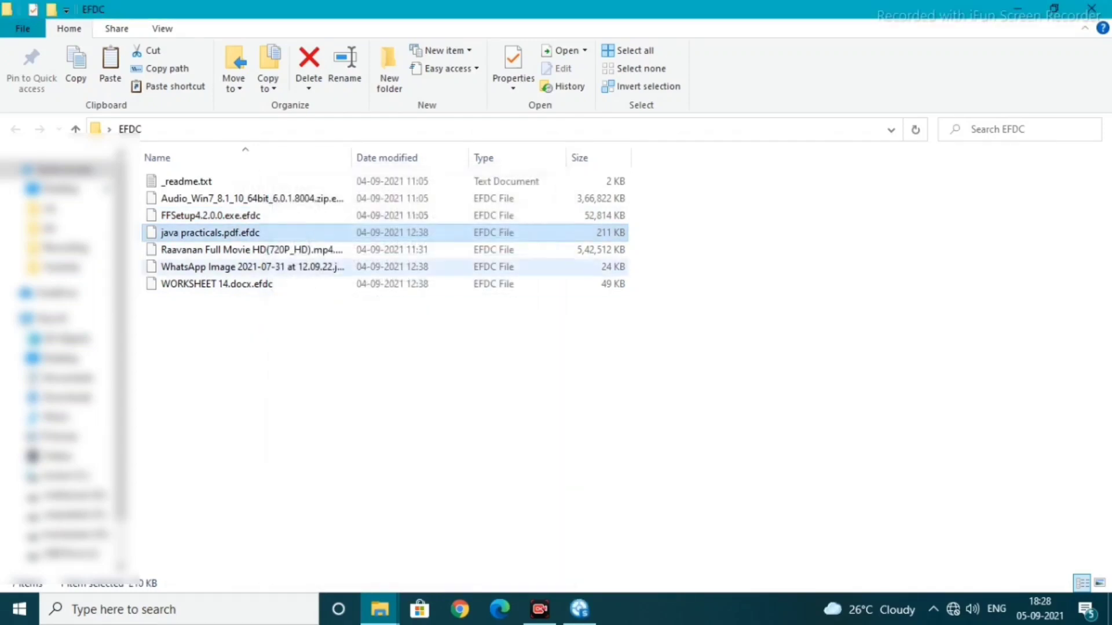
pyautogui.click(252, 249)
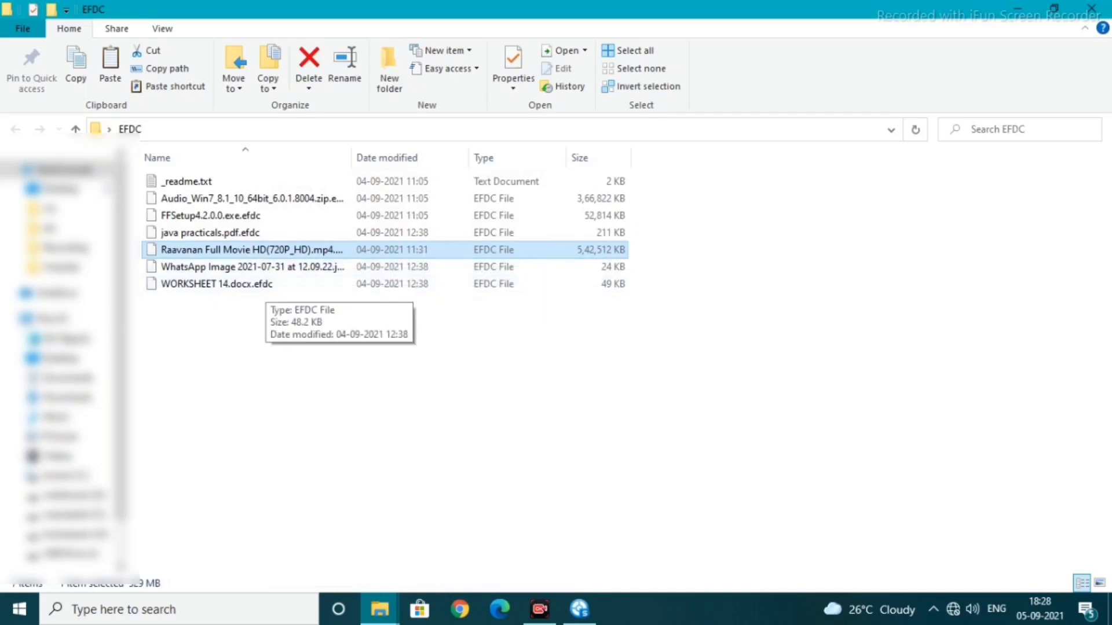
pyautogui.click(417, 313)
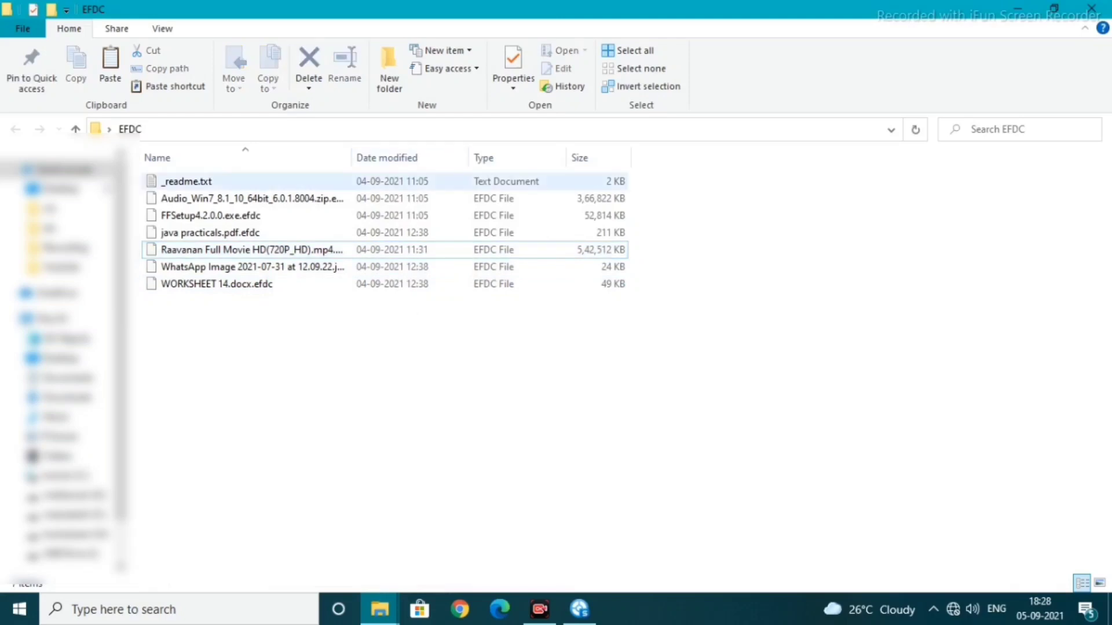
# Step: Open the _readme.txt ransom note in Notepad, maximize its window and highlight the whole text
pyautogui.click(186, 182)
pyautogui.press('Return')
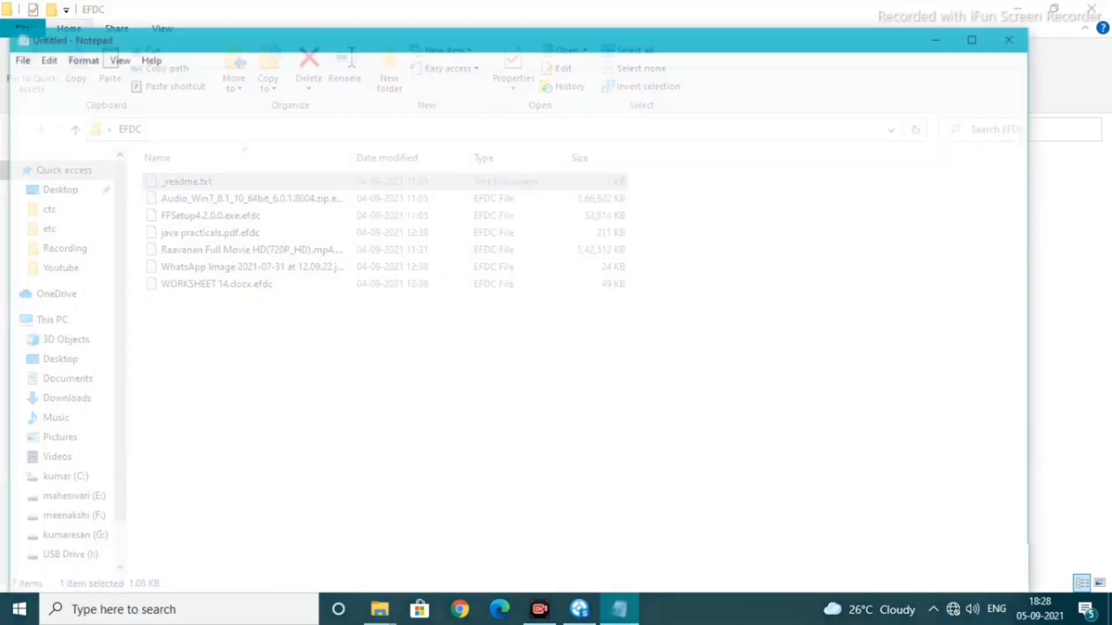
pyautogui.click(978, 36)
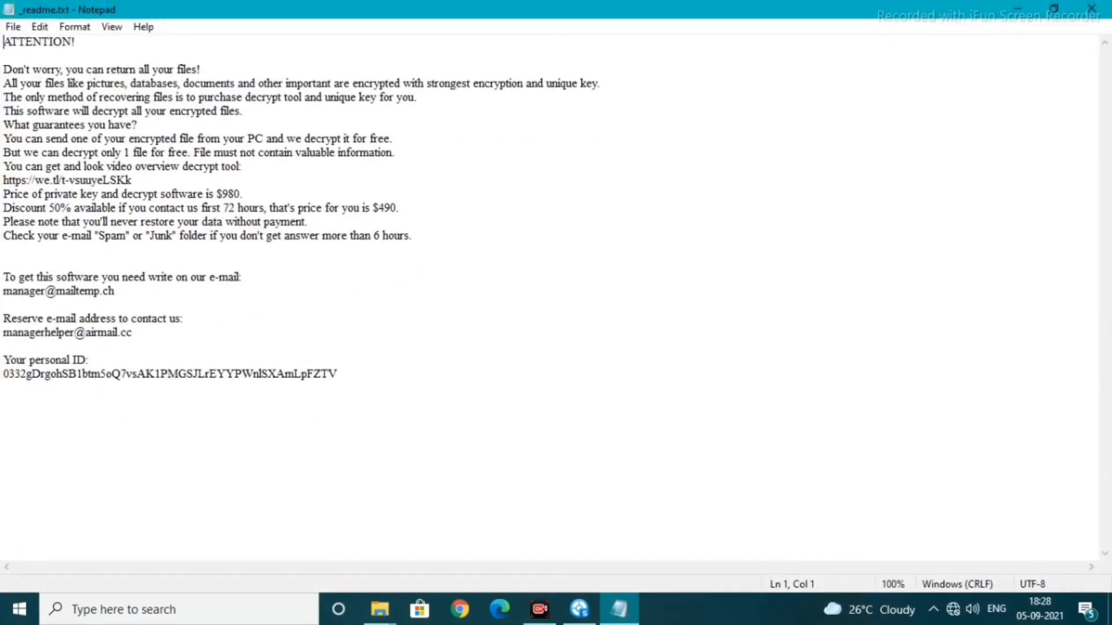
pyautogui.hotkey('ctrl', 'a')
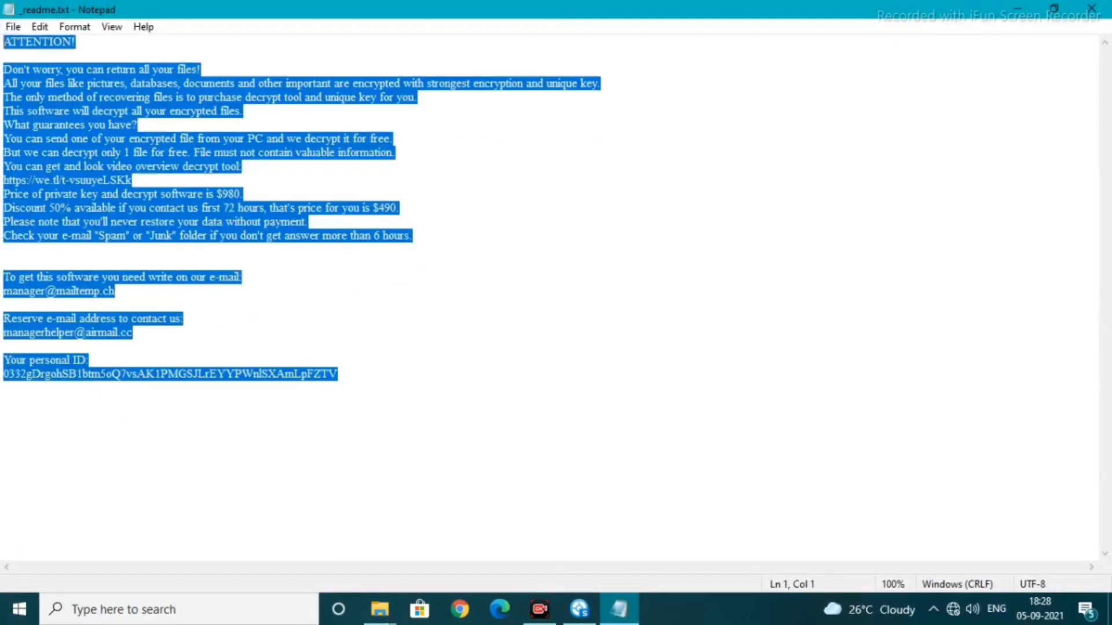
# Step: Highlight the personal ID line at the end of the ransom note
pyautogui.click(4, 346)
pyautogui.moveTo(338, 373); pyautogui.dragTo(21, 374)
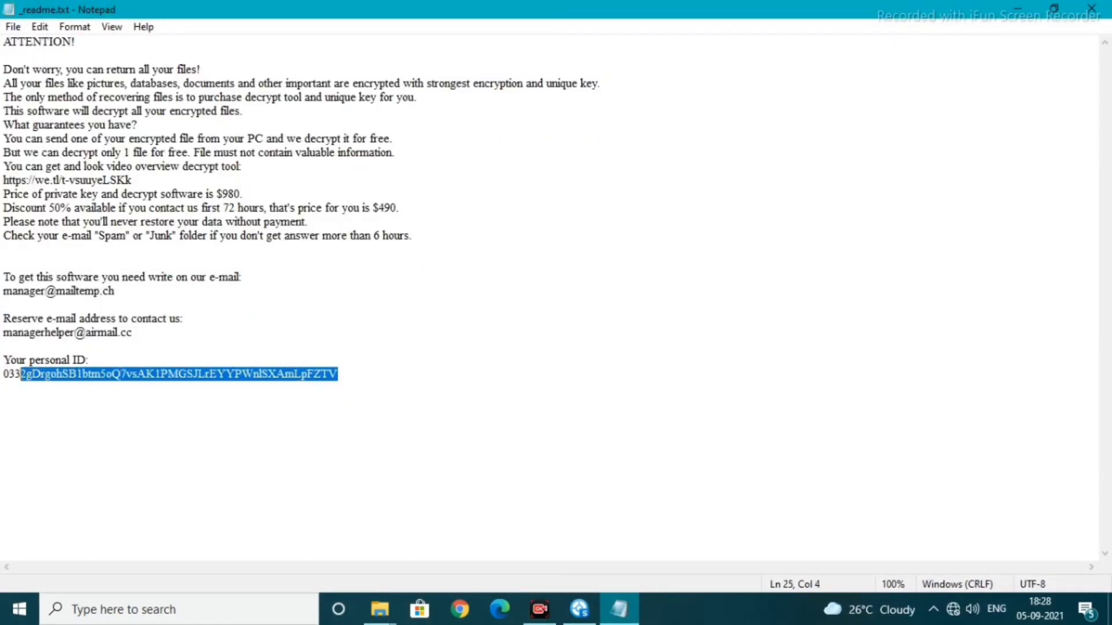
pyautogui.hotkey('shift', 'Left')
pyautogui.hotkey('shift', 'Left')
pyautogui.press('Up')
pyautogui.press('Up')
pyautogui.press('Up')
pyautogui.press('Up')
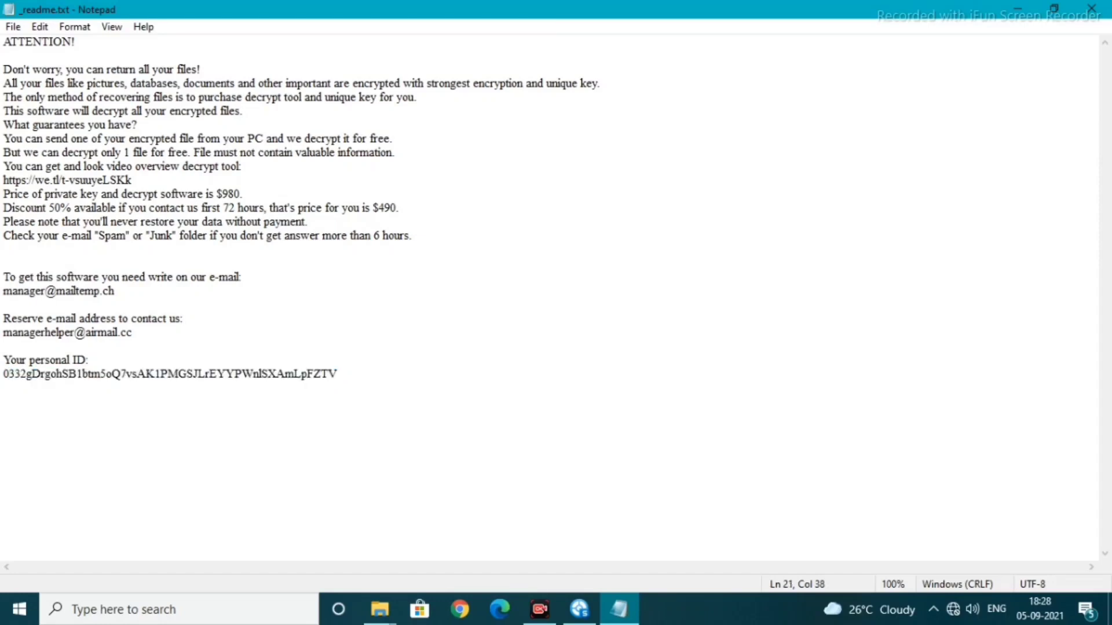
# Step: Highlight the 50% discount line in the ransom note to read the payment terms, and close the note
pyautogui.press('Up')
pyautogui.press('Up')
pyautogui.press('Up')
pyautogui.press('Up')
pyautogui.press('Up')
pyautogui.press('Up')
pyautogui.press('Up')
pyautogui.press('Up')
pyautogui.press('Up')
pyautogui.hotkey('shift', 'Left')
pyautogui.hotkey('shift', 'Left')
pyautogui.hotkey('shift', 'Left')
pyautogui.hotkey('shift', 'Left')
pyautogui.hotkey('shift', 'Left')
pyautogui.hotkey('shift', 'Left')
pyautogui.click(337, 374)
pyautogui.moveTo(399, 207); pyautogui.dragTo(3, 207)
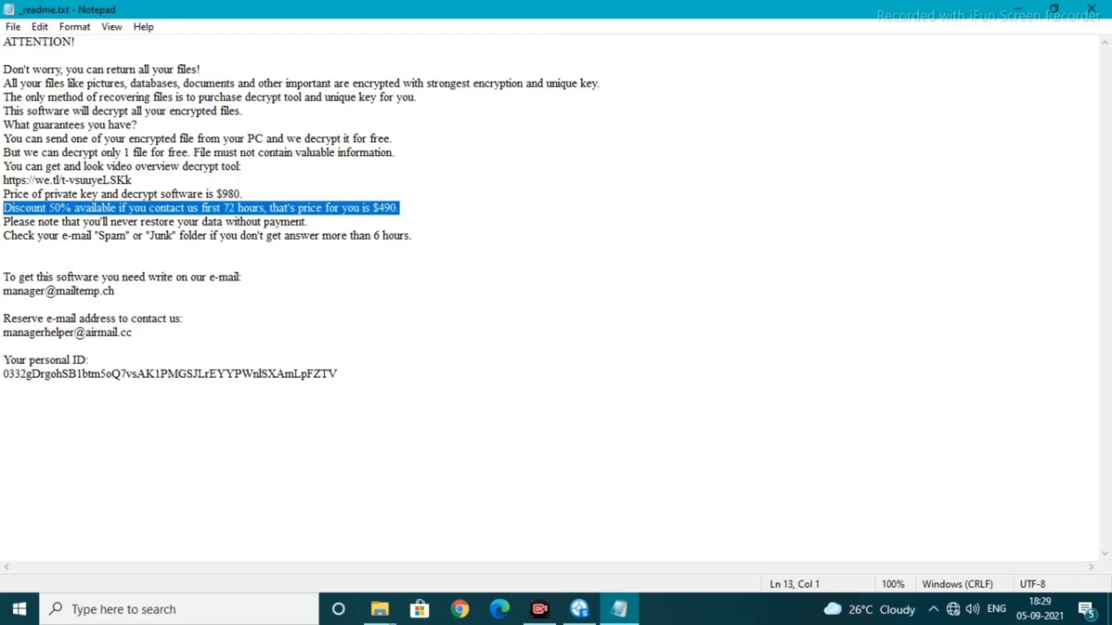
pyautogui.click(1092, 8)
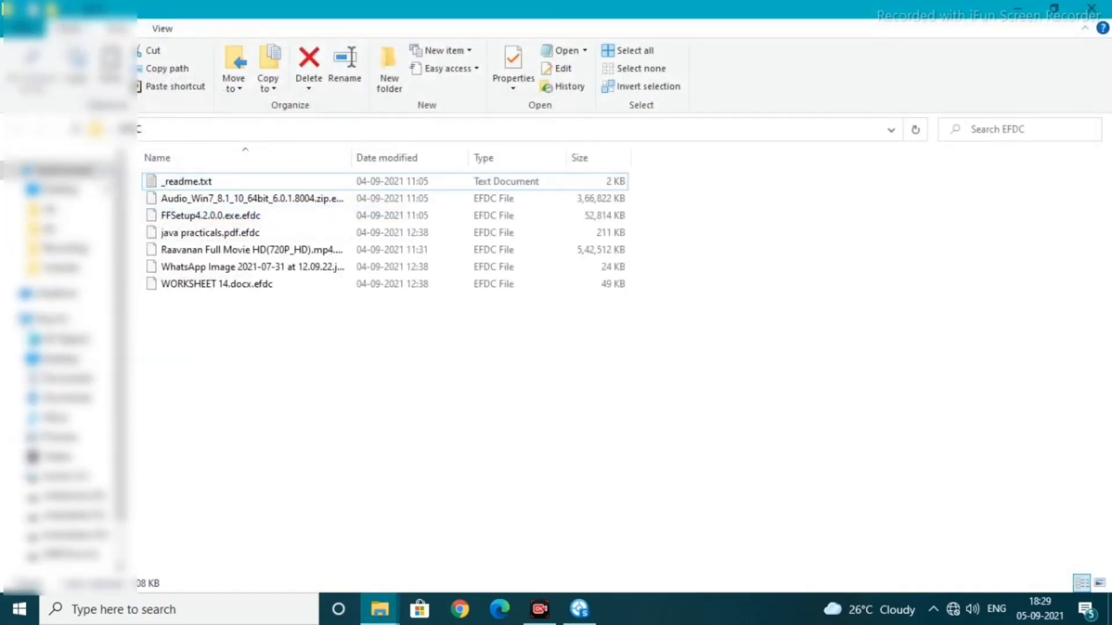
# Step: Open Task Manager and maximize its window
pyautogui.rightClick(623, 609)
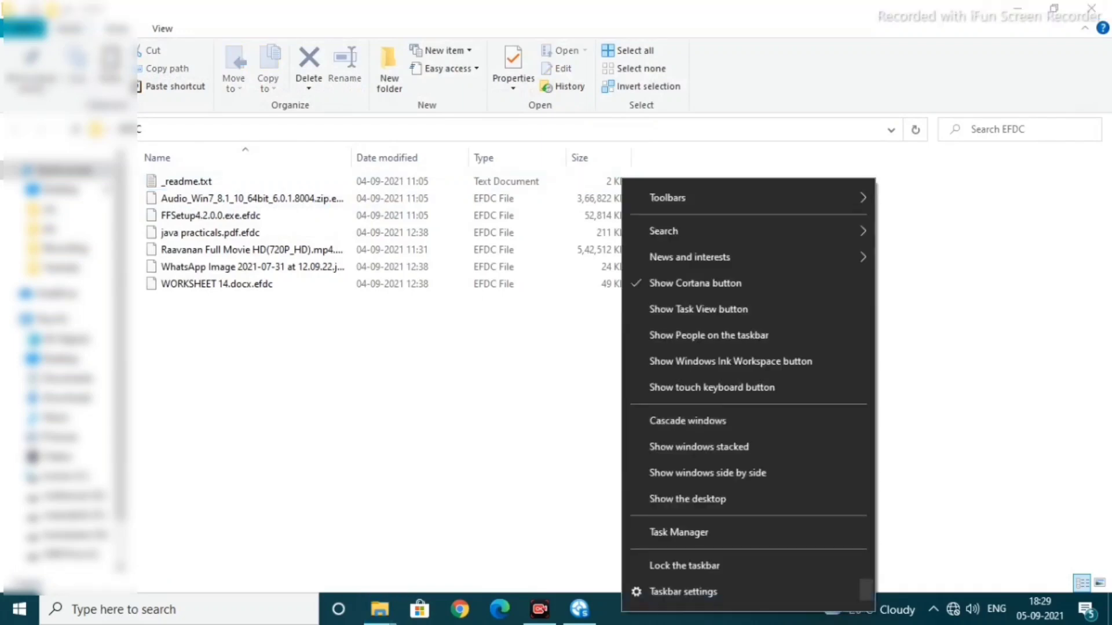
pyautogui.click(683, 529)
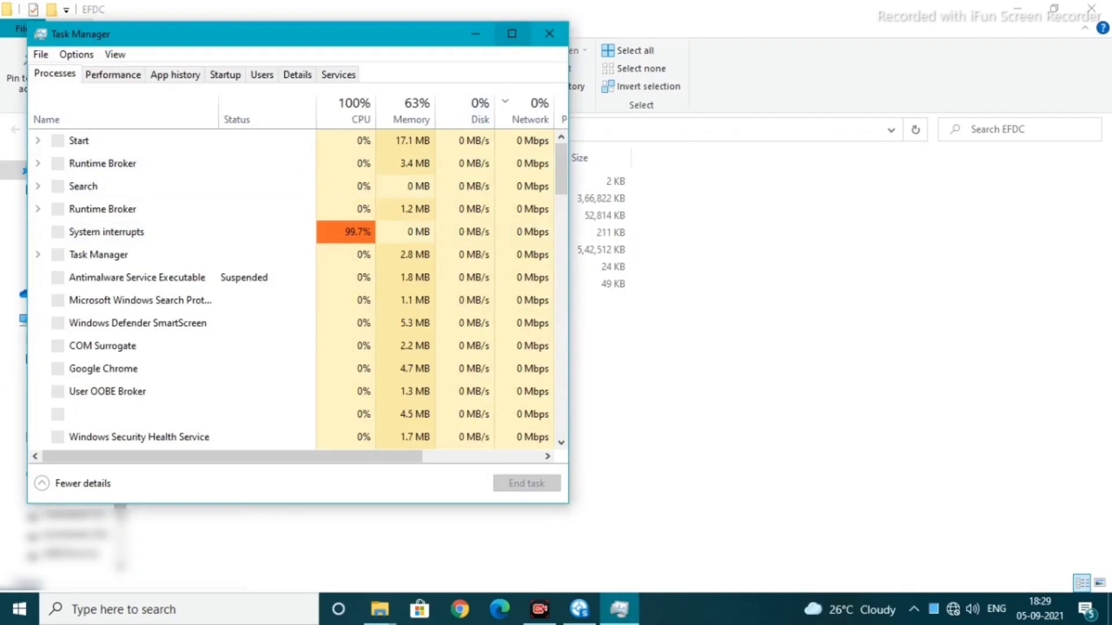
pyautogui.click(512, 33)
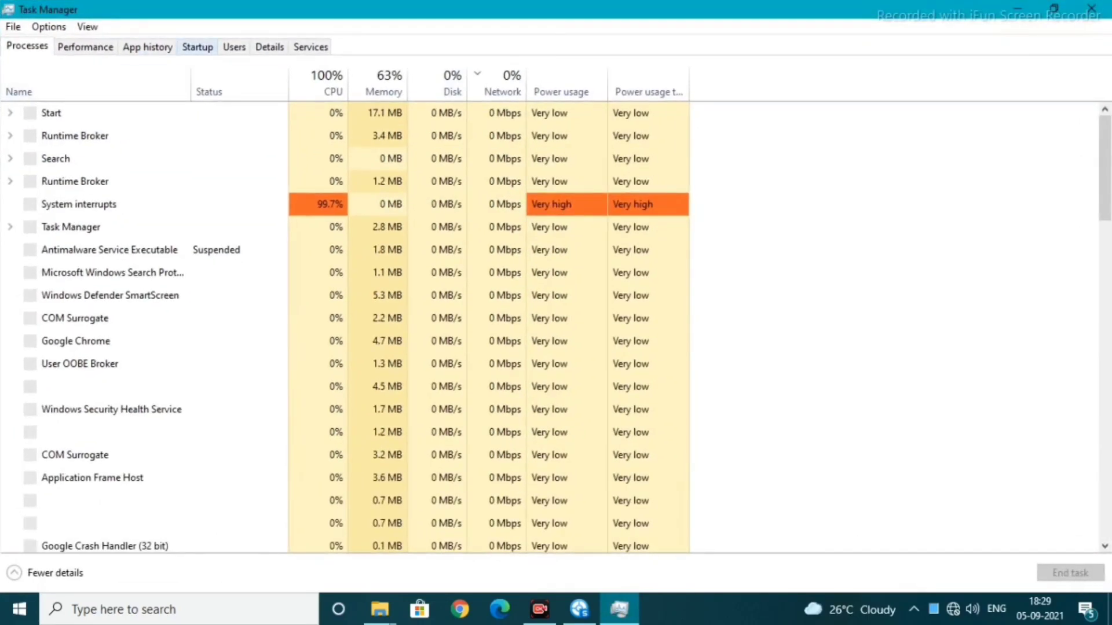
# Step: Inspect the suspicious Csrss and Prun entries among the startup programs and check which actions each one offers
pyautogui.click(197, 46)
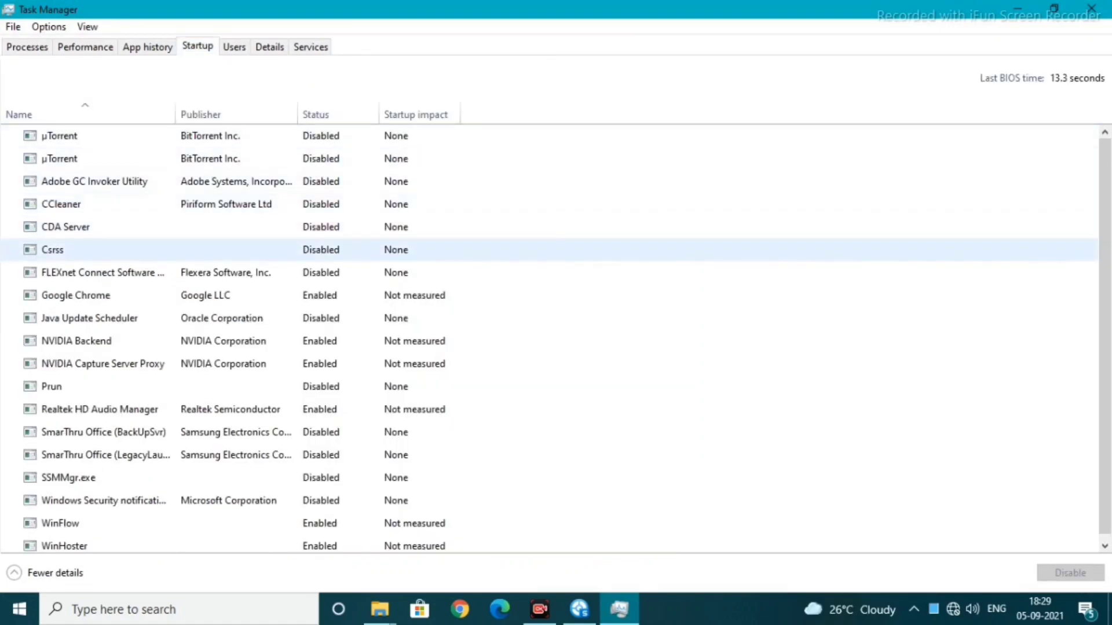
pyautogui.click(52, 249)
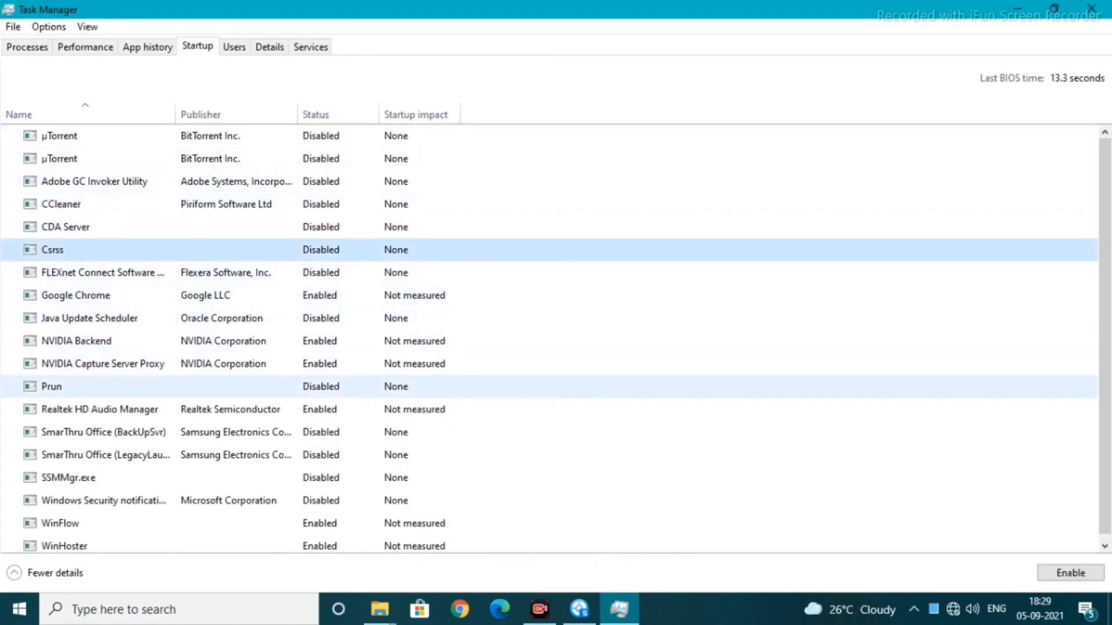
pyautogui.click(51, 386)
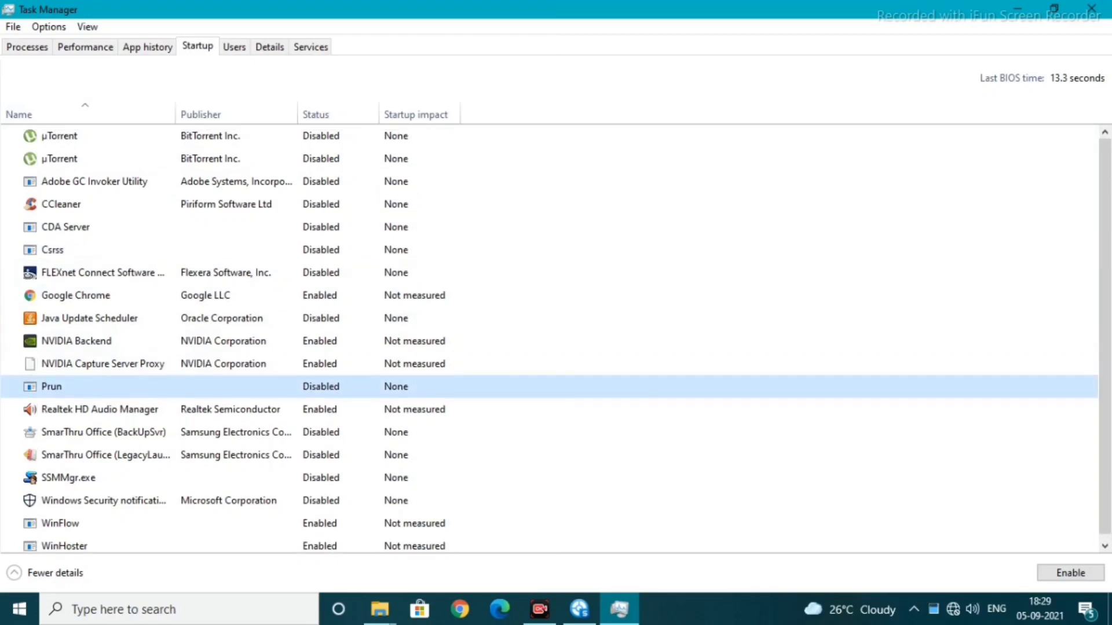
pyautogui.rightClick(311, 392)
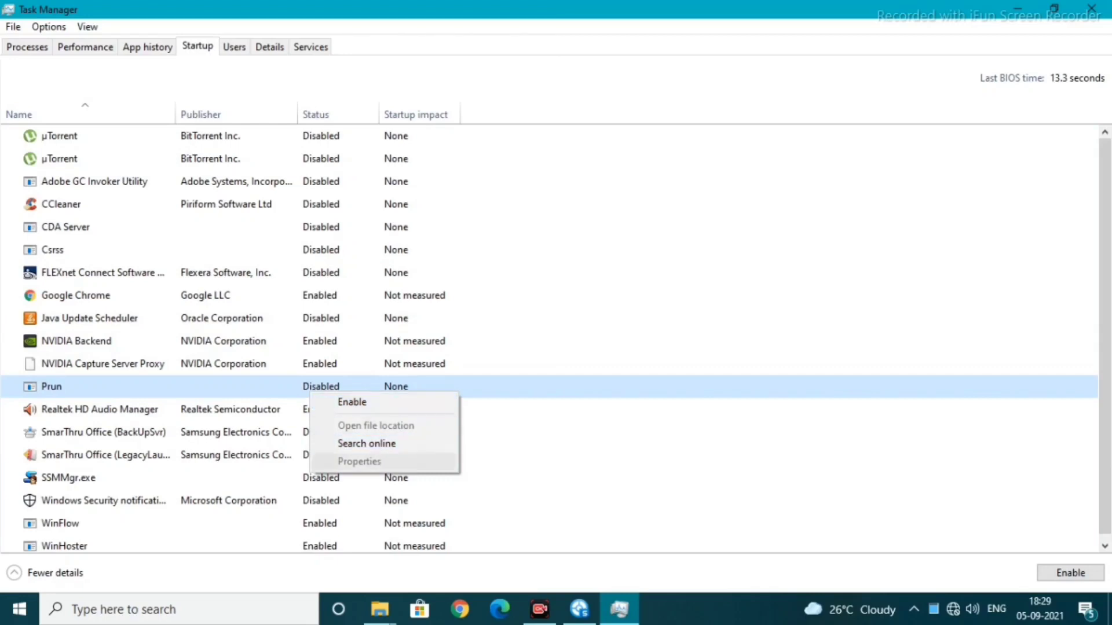
pyautogui.click(93, 248)
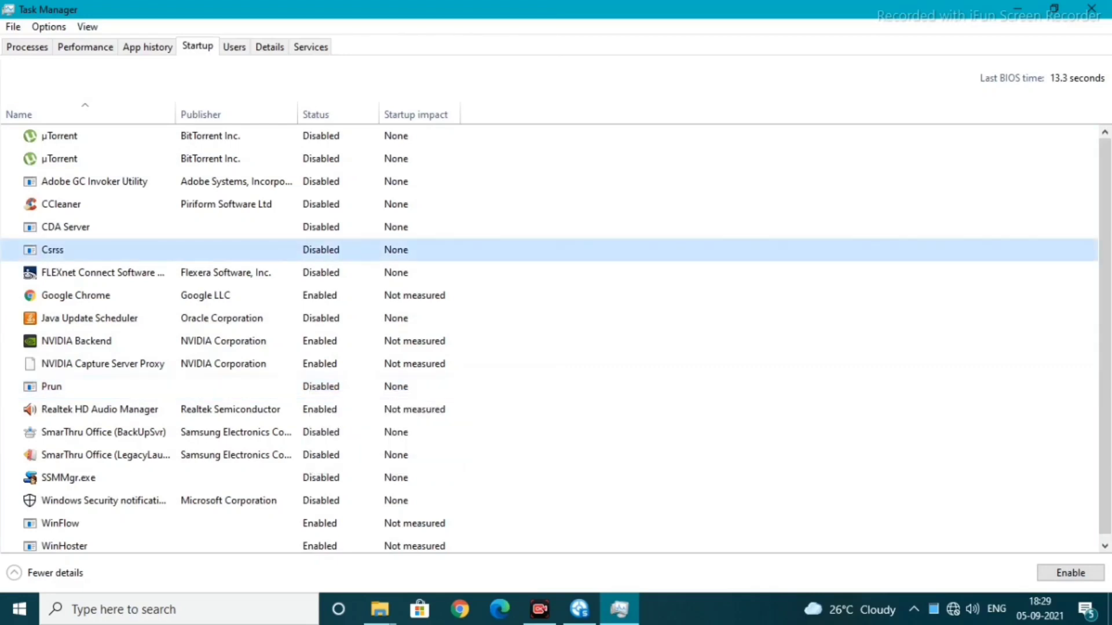
pyautogui.rightClick(94, 246)
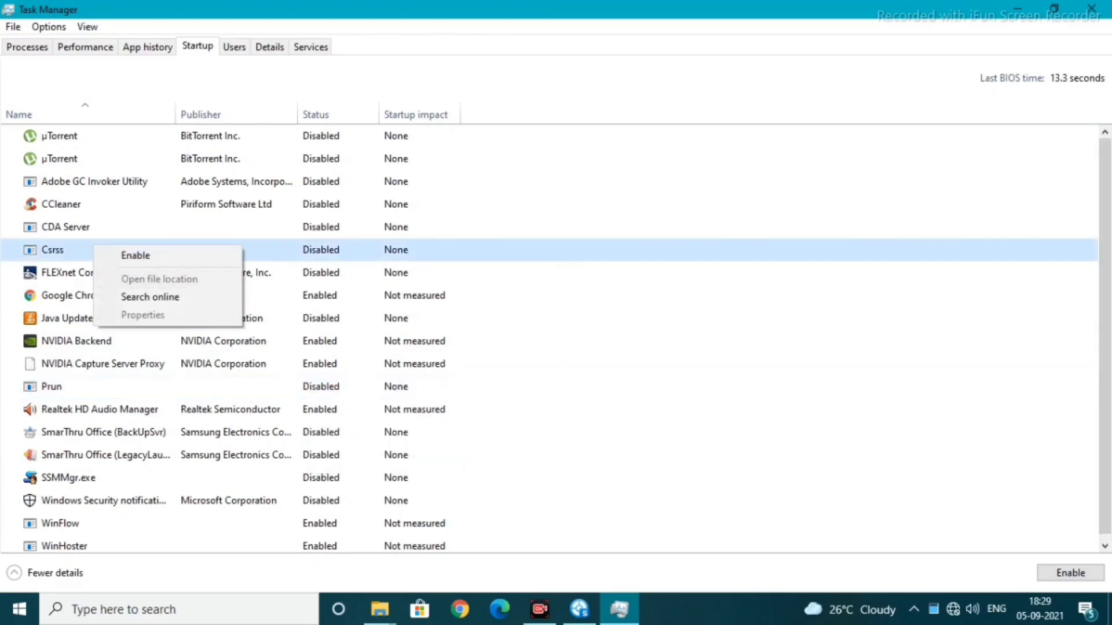
# Step: Sort the running processes by name and examine the list of apps and background processes for suspicious entries
pyautogui.click(26, 46)
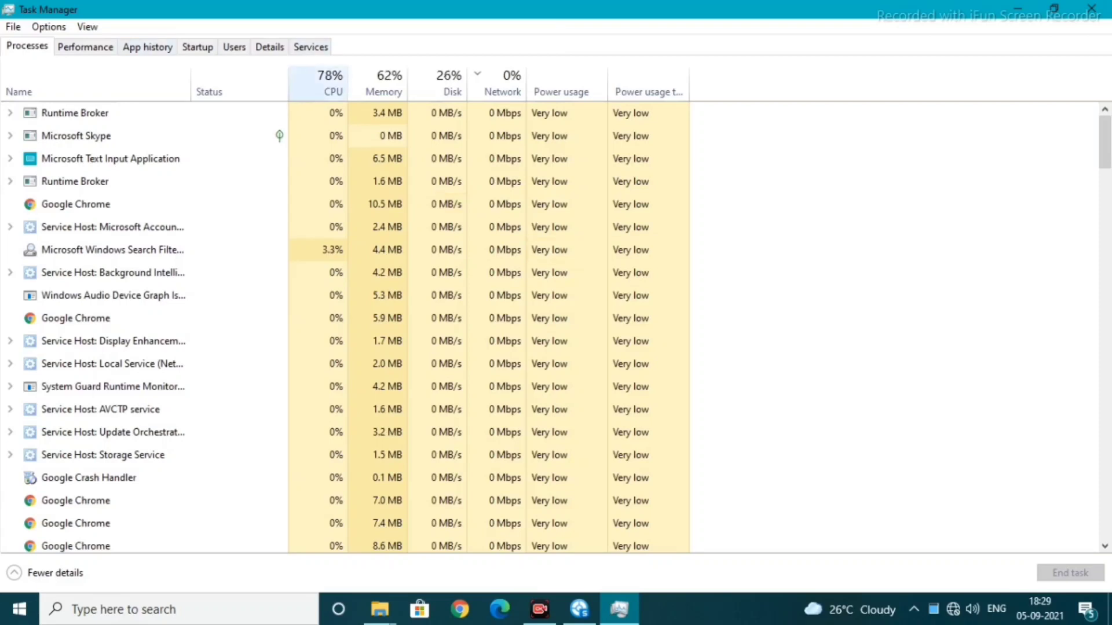
pyautogui.click(70, 87)
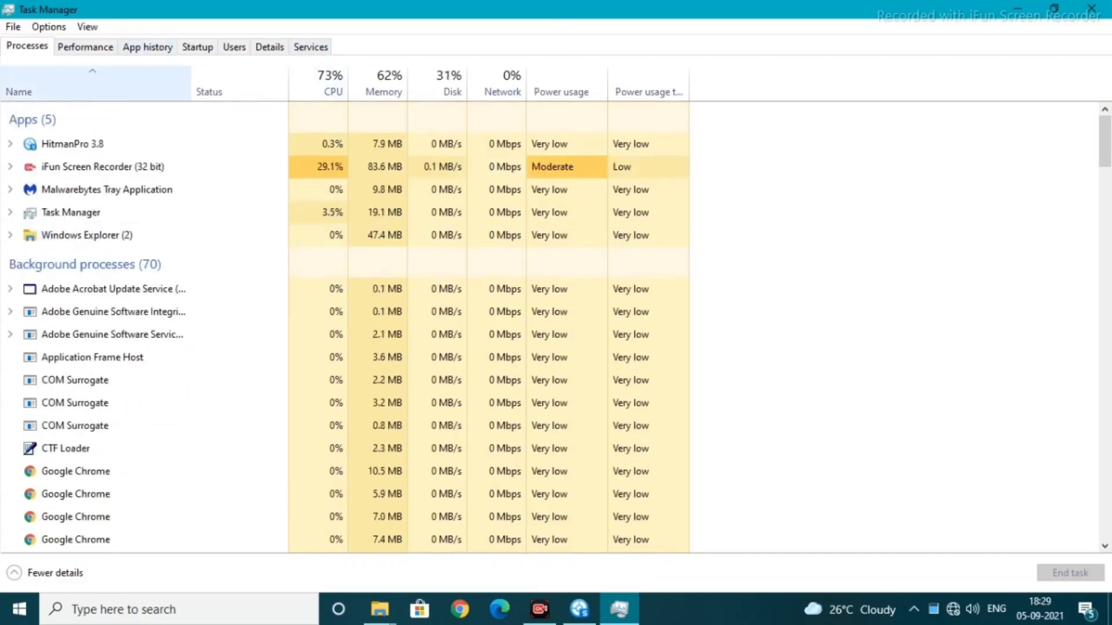
pyautogui.scroll(-1, 145, 422)
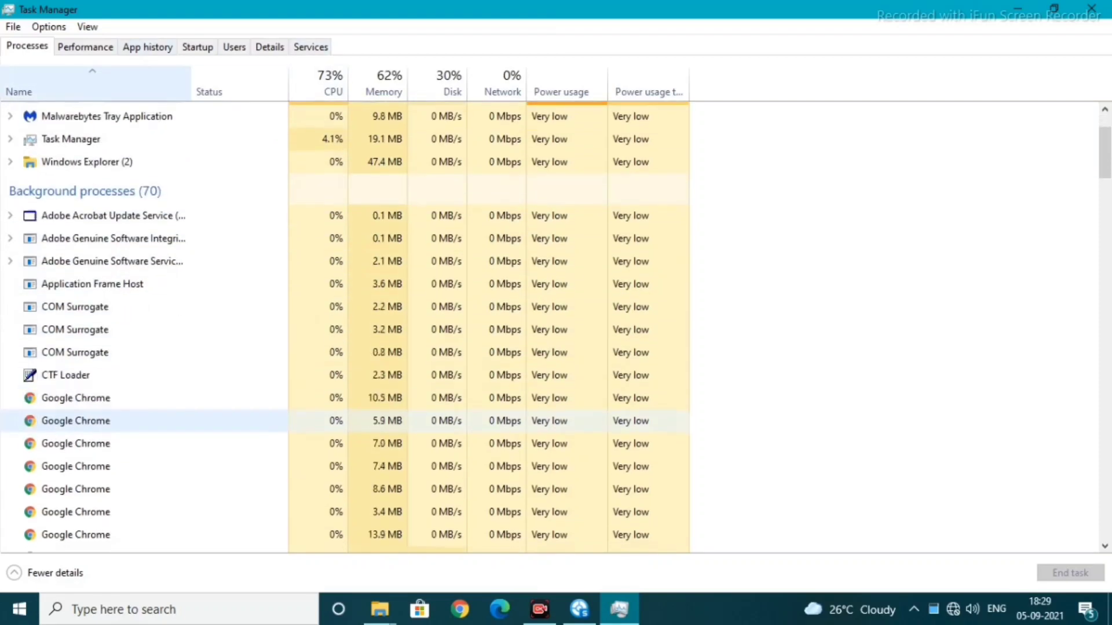
pyautogui.scroll(-5, 145, 431)
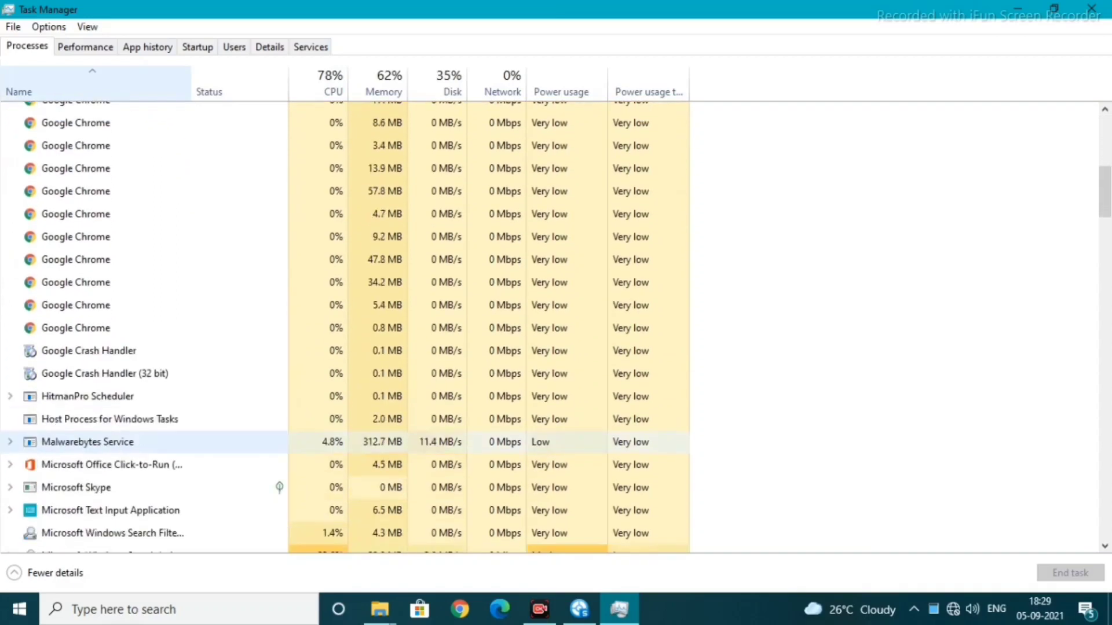
pyautogui.scroll(-5, 144, 431)
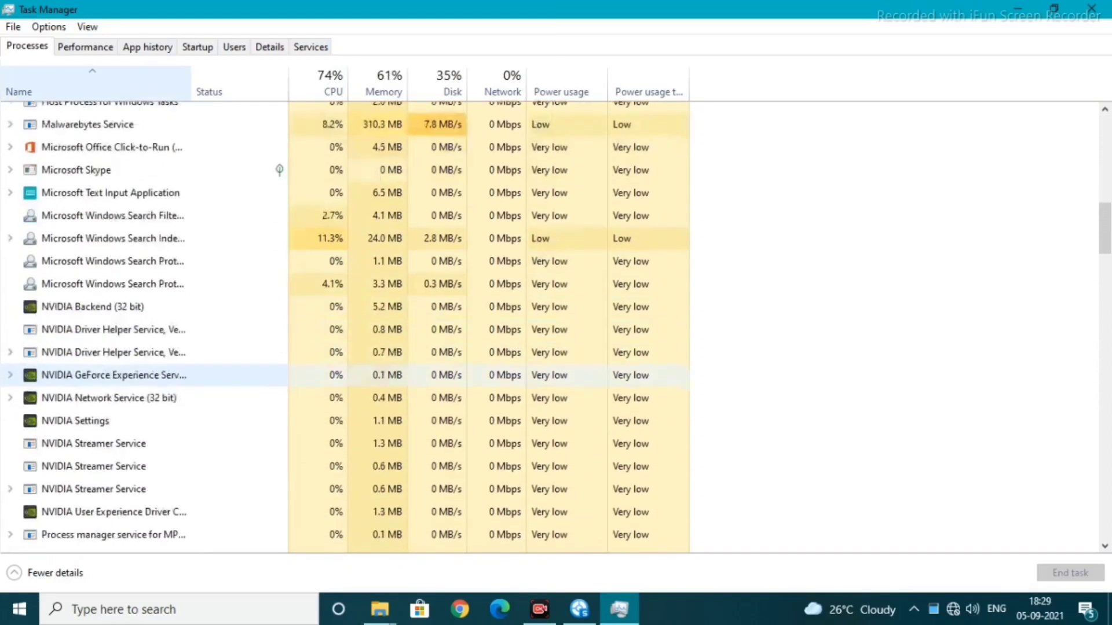
pyautogui.scroll(-4, 145, 376)
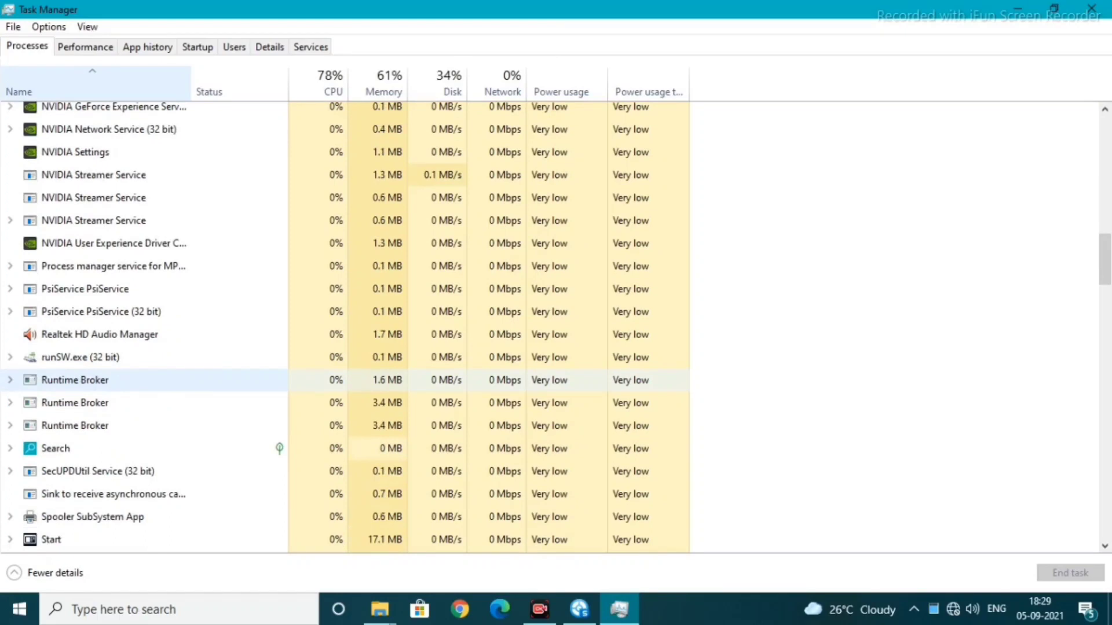
pyautogui.scroll(1, 145, 358)
pyautogui.scroll(-2, 145, 380)
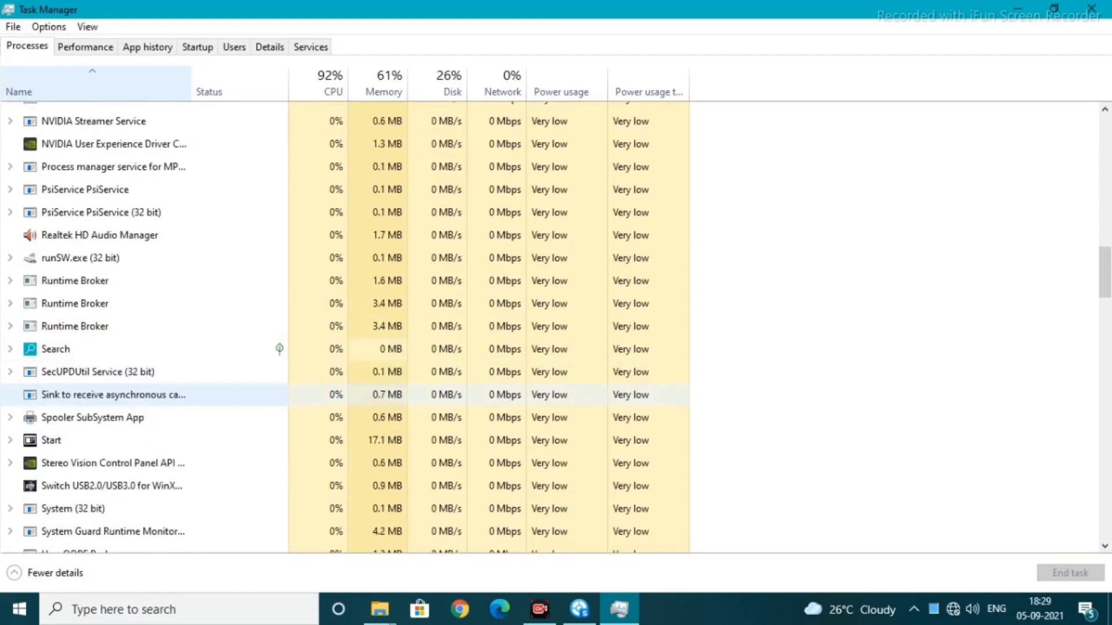
pyautogui.scroll(-5, 145, 399)
pyautogui.scroll(3, 145, 405)
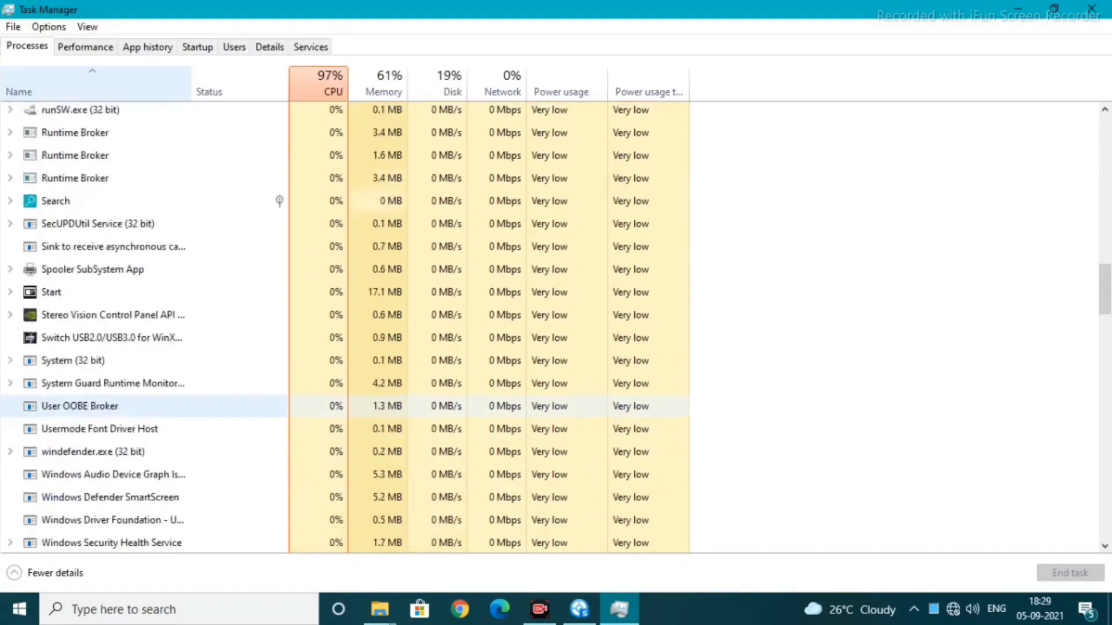
pyautogui.scroll(15, 145, 406)
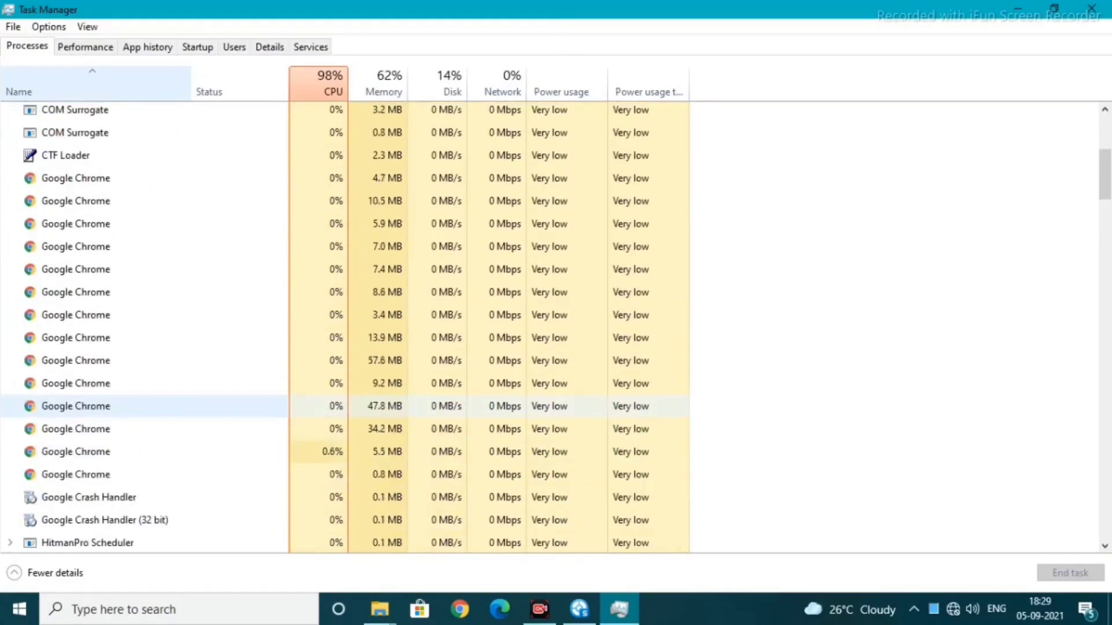
# Step: Clear Task Manager, the EFDC folder and the HitmanPro window off the desktop, and bring up the USB Drive (I:) window in File Explorer
pyautogui.scroll(5, 144, 406)
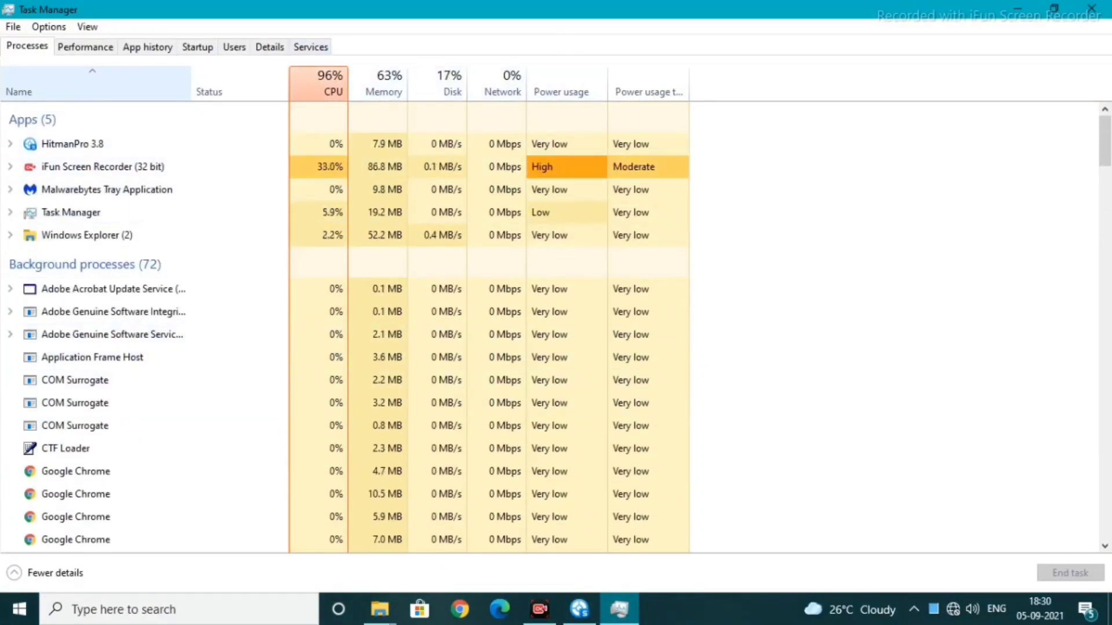
pyautogui.click(1018, 8)
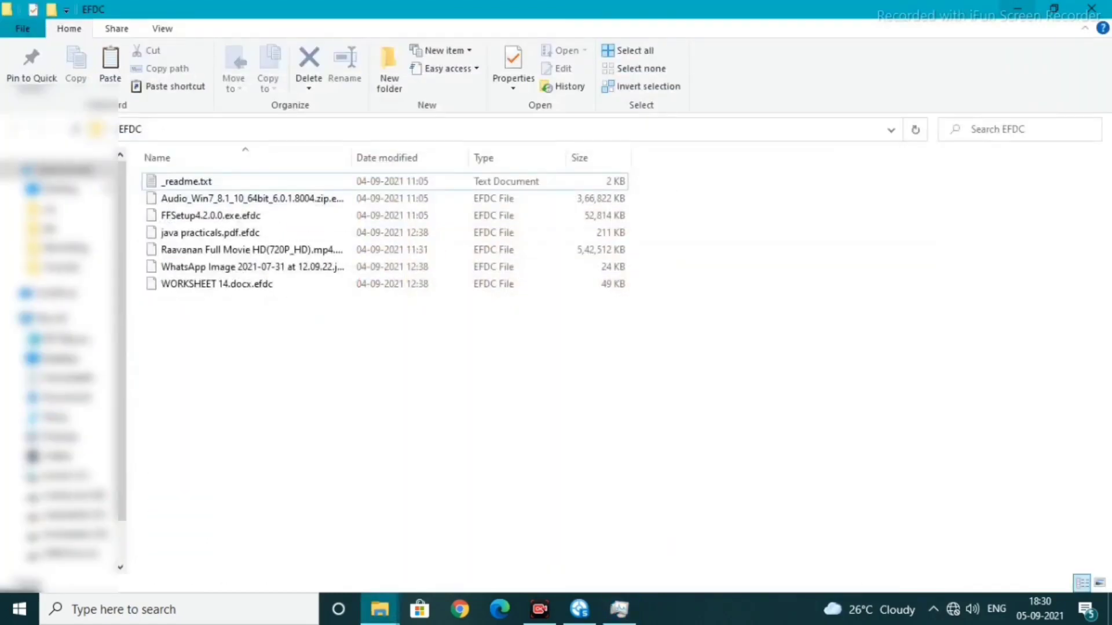
pyautogui.click(1017, 8)
pyautogui.click(822, 77)
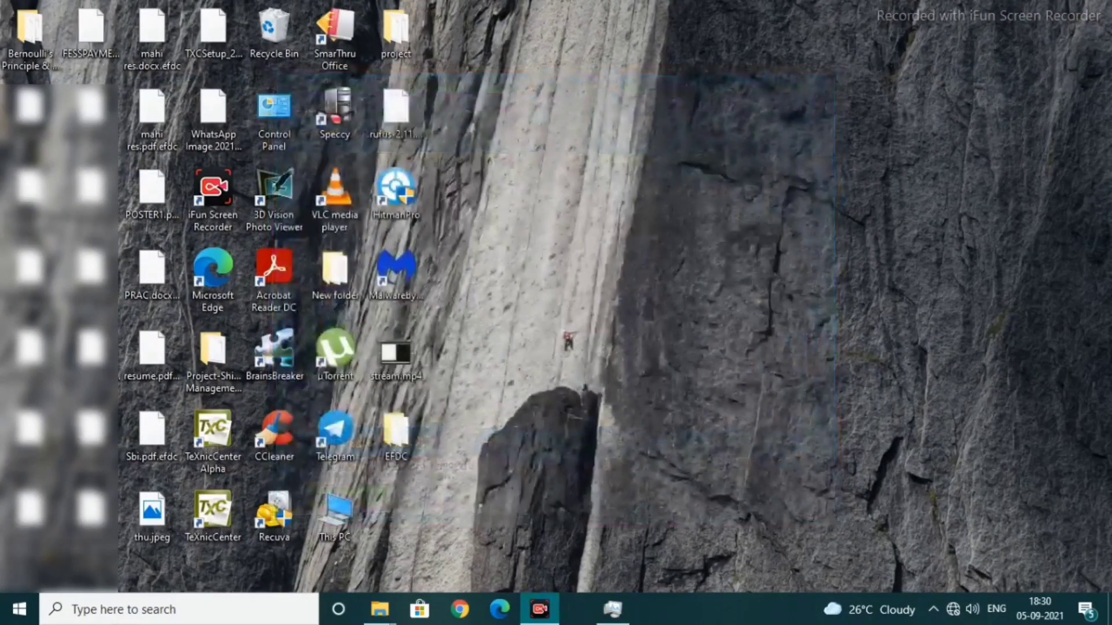
pyautogui.moveTo(379, 609)
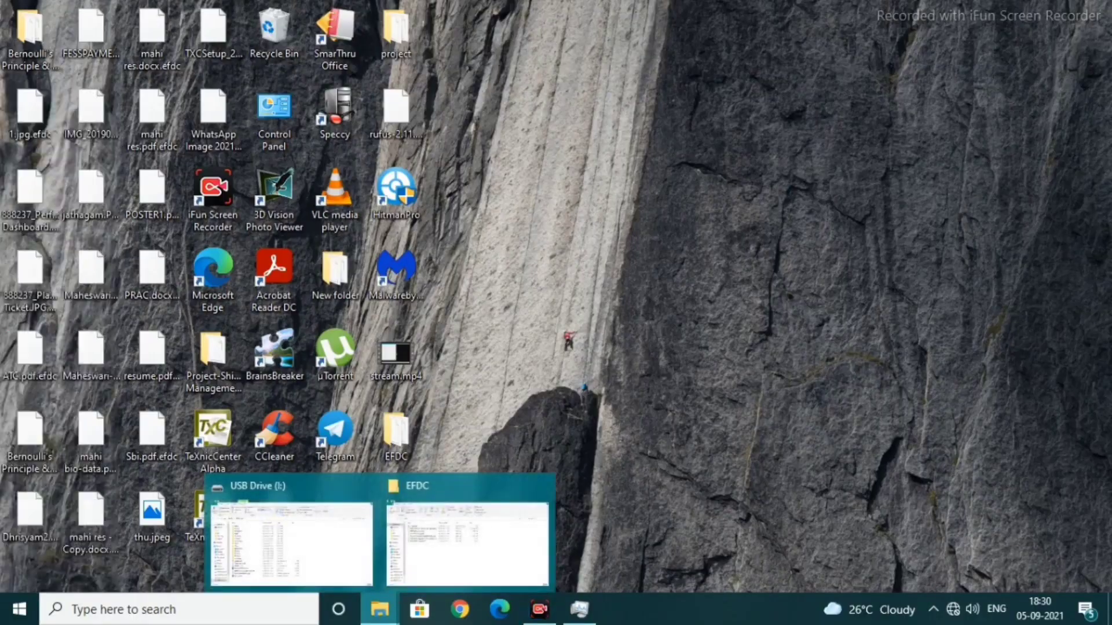
pyautogui.click(291, 544)
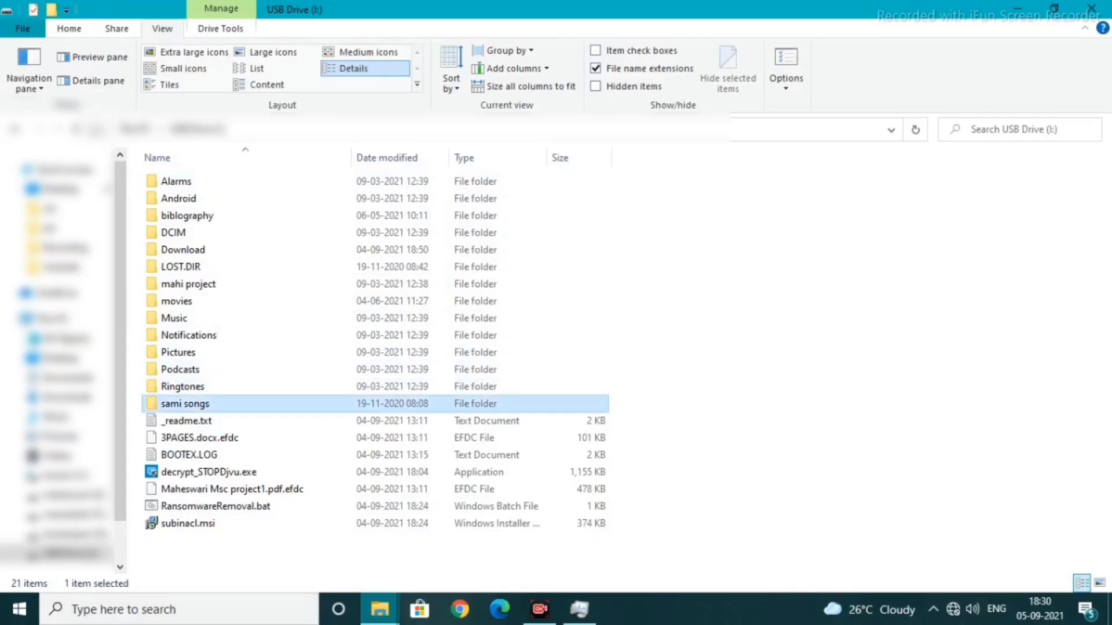
# Step: Open the _readme.txt ransom note inside the sami songs folder on the USB drive
pyautogui.doubleClick(184, 404)
pyautogui.click(212, 233)
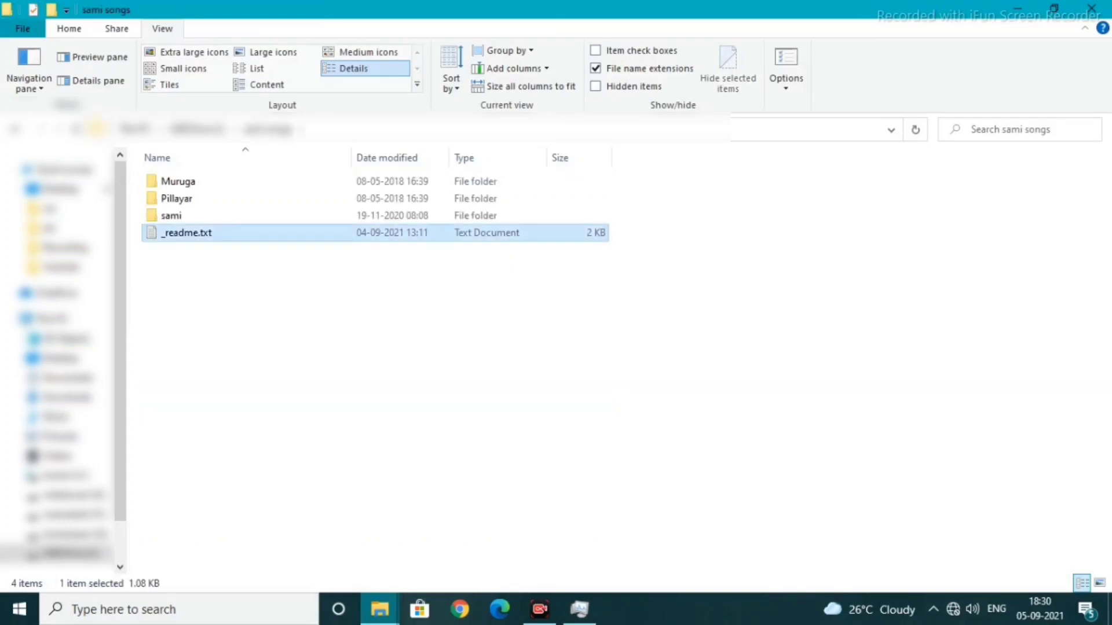
pyautogui.rightClick(213, 234)
pyautogui.click(253, 248)
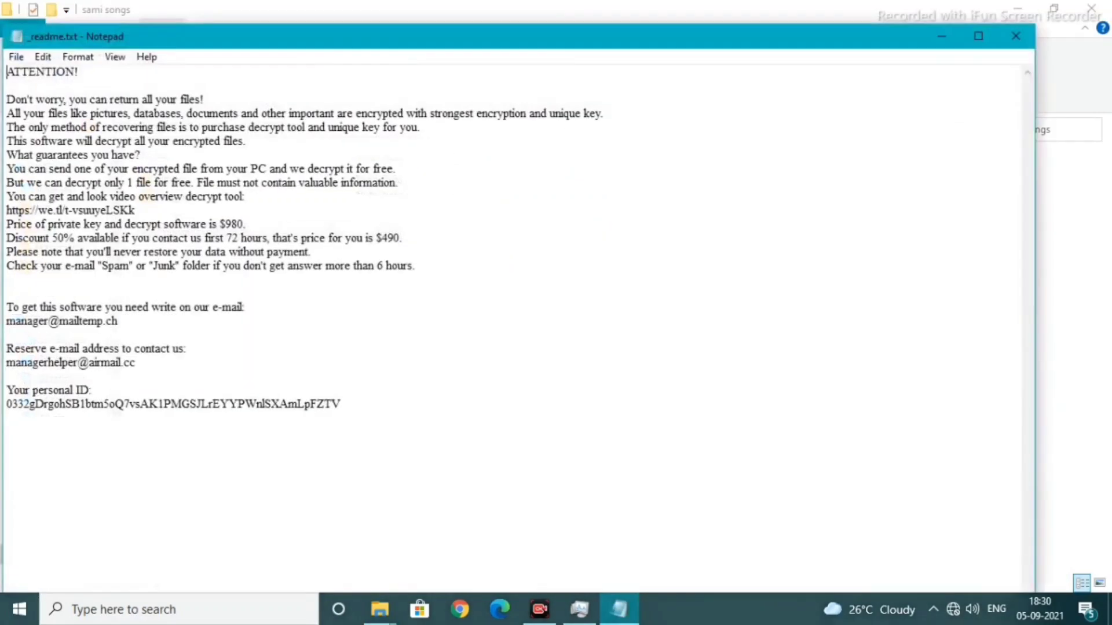
# Step: Highlight the 50% discount line in this ransom note, close the note, and return to the USB drive's root folder
pyautogui.moveTo(403, 238); pyautogui.dragTo(6, 238)
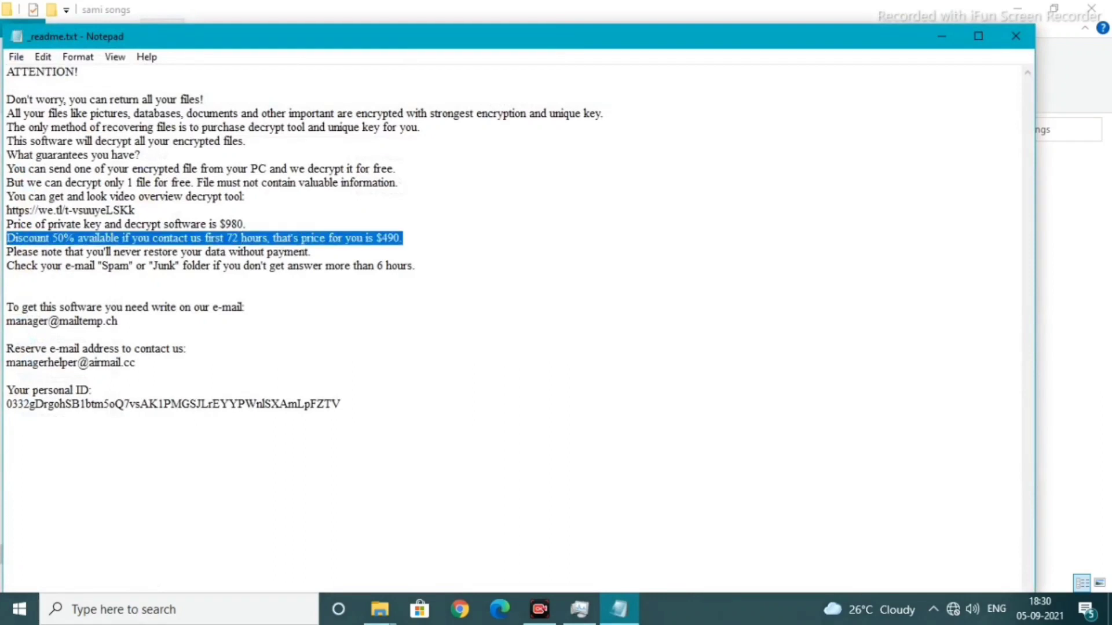
pyautogui.click(1015, 36)
pyautogui.click(15, 129)
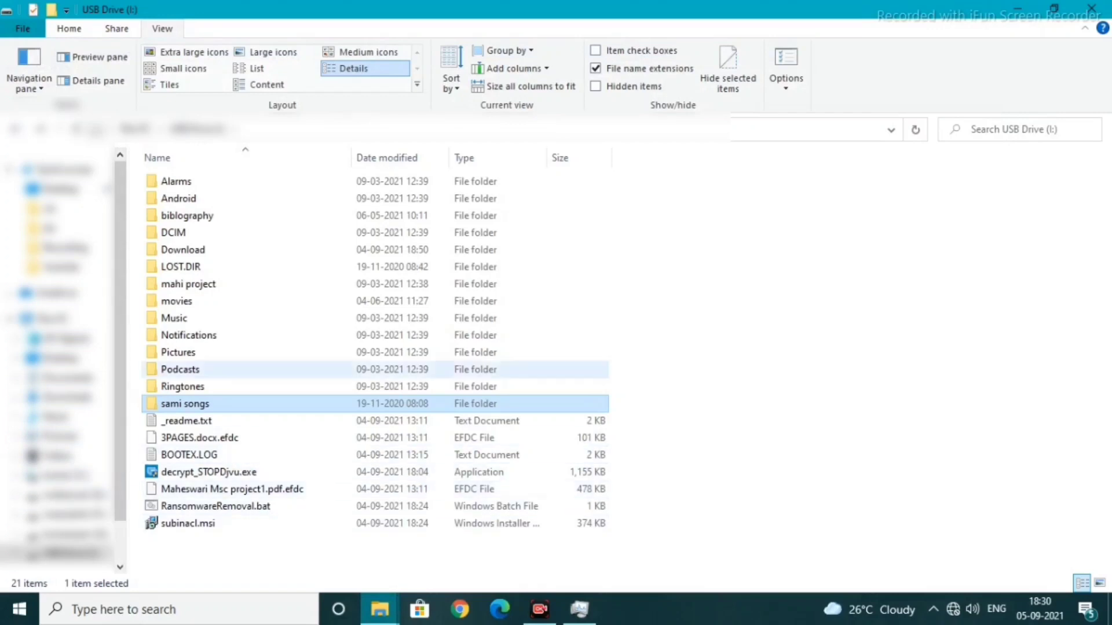
# Step: Go to the C: drive, look through its folders, and open the SystemID folder
pyautogui.click(67, 475)
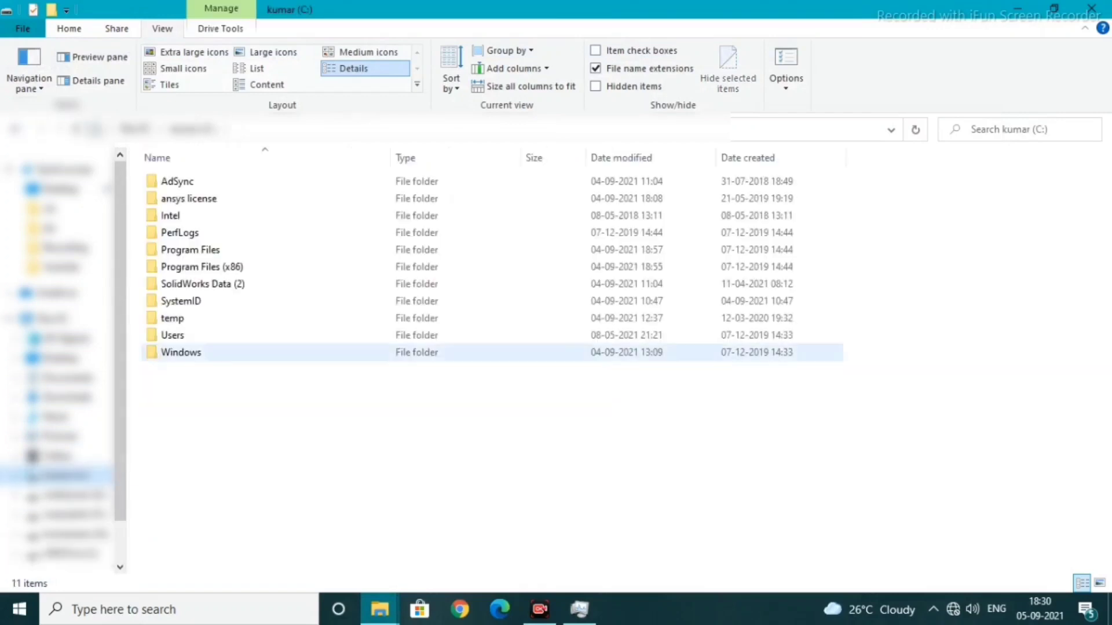
pyautogui.press('Up')
pyautogui.press('Up')
pyautogui.press('Up')
pyautogui.press('Up')
pyautogui.press('Up')
pyautogui.press('Up')
pyautogui.press('Up')
pyautogui.press('Up')
pyautogui.press('Up')
pyautogui.press('Up')
pyautogui.press('Down')
pyautogui.press('Down')
pyautogui.press('Down')
pyautogui.press('Down')
pyautogui.press('Down')
pyautogui.press('Down')
pyautogui.press('Down')
pyautogui.press('Down')
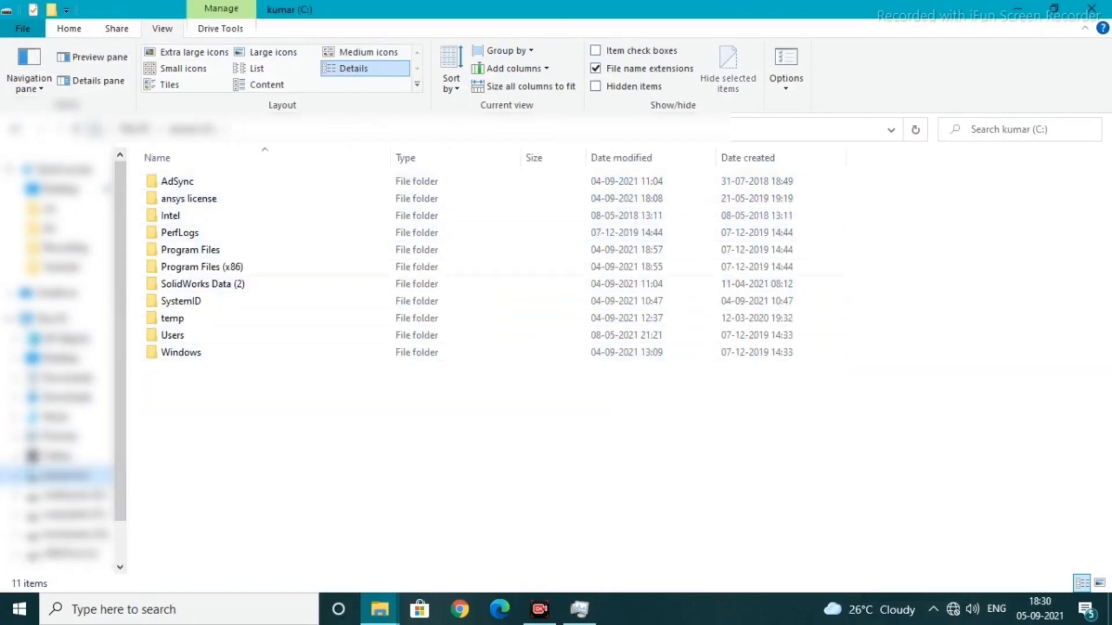
pyautogui.press('Up')
pyautogui.press('Return')
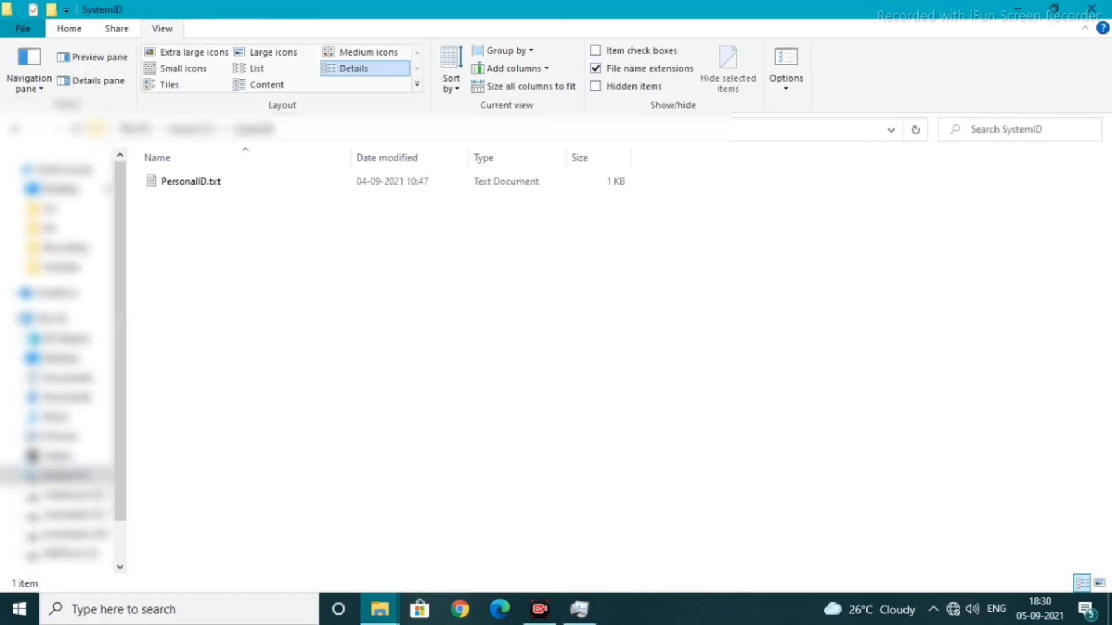
# Step: Open PersonalID.txt, highlight the whole personal ID to examine it, and close the file
pyautogui.press('Down')
pyautogui.rightClick(215, 177)
pyautogui.click(256, 188)
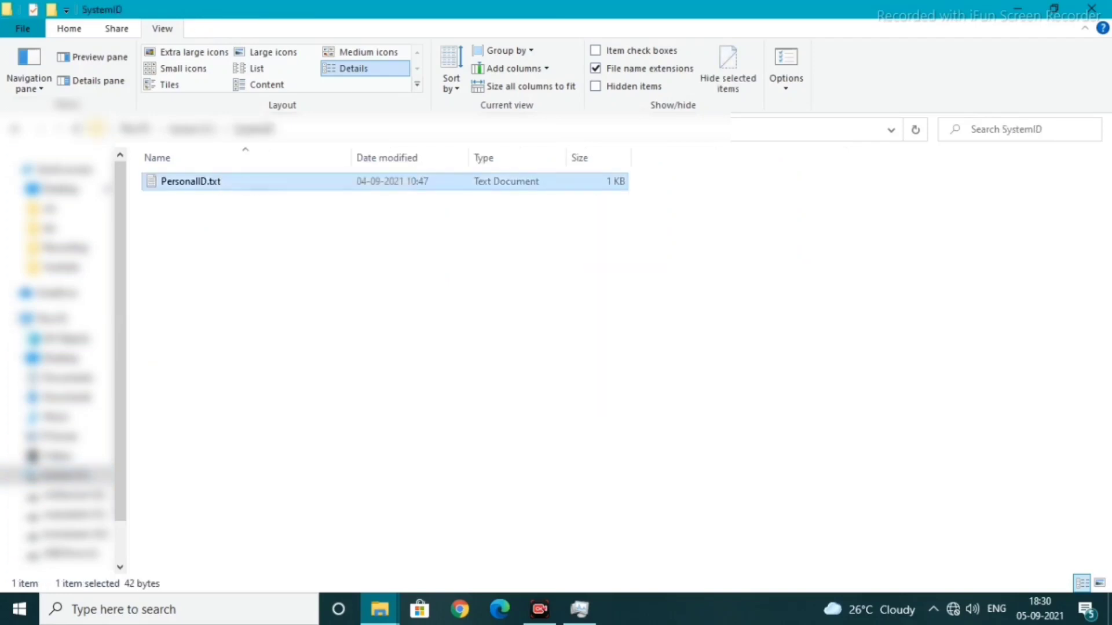
pyautogui.hotkey('ctrl', 'a')
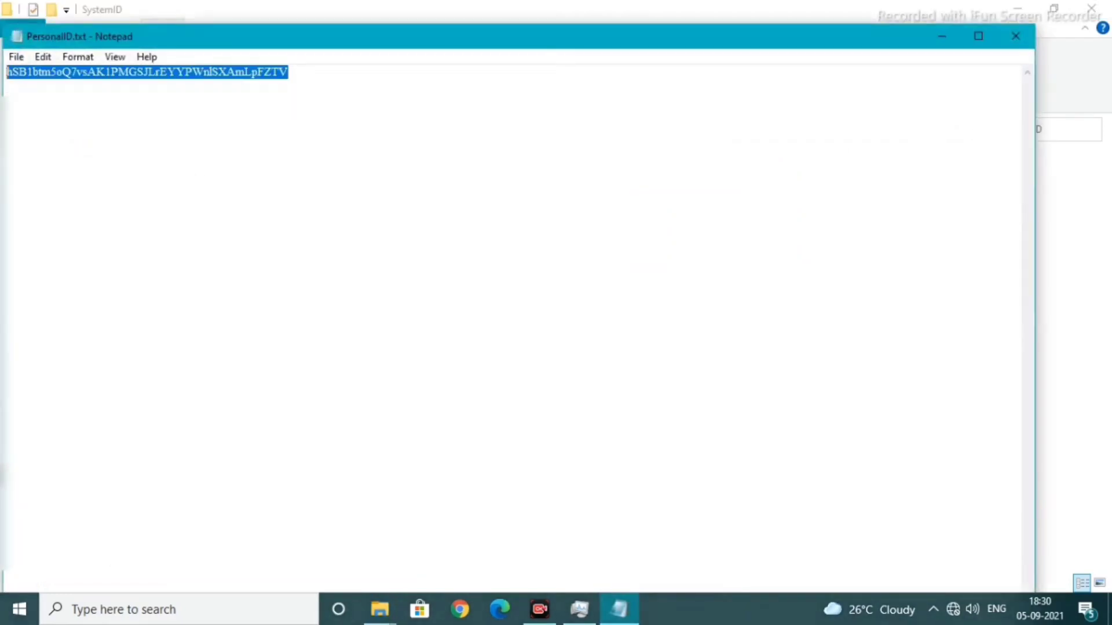
pyautogui.click(7, 86)
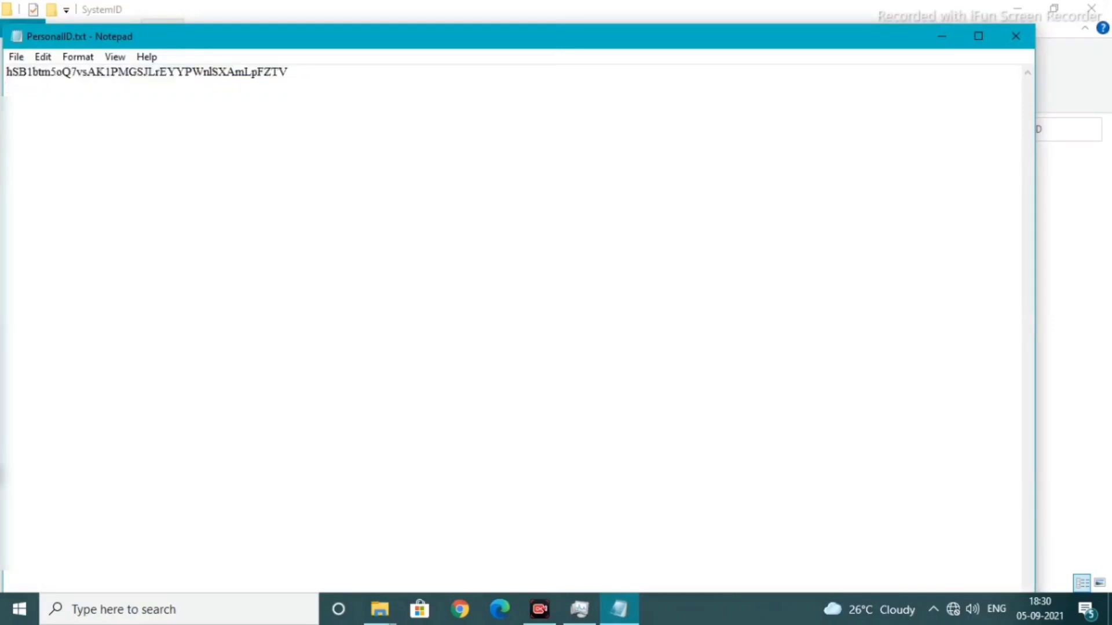
pyautogui.click(1015, 36)
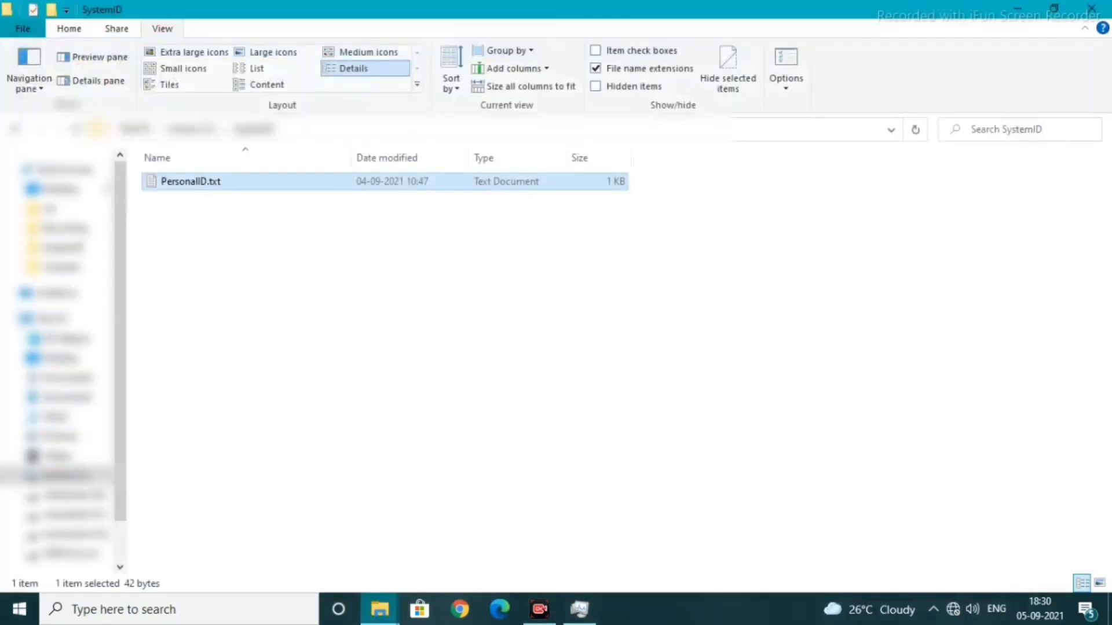
# Step: Go back from the SystemID folder to the USB Drive (I:) root folder and clear the selection
pyautogui.click(244, 260)
pyautogui.click(15, 128)
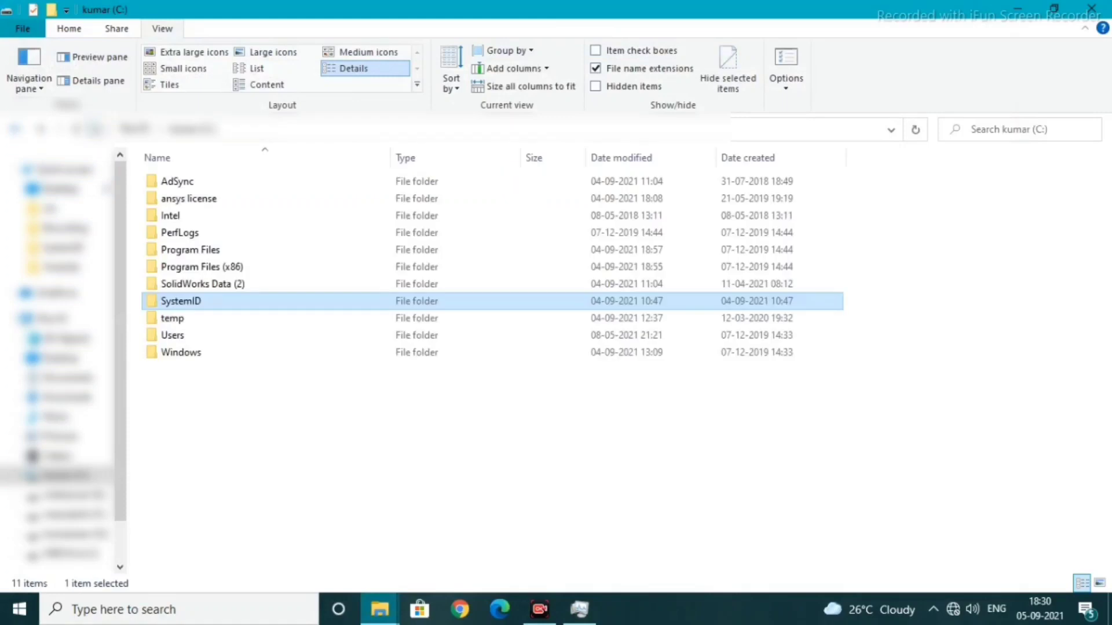
pyautogui.click(15, 129)
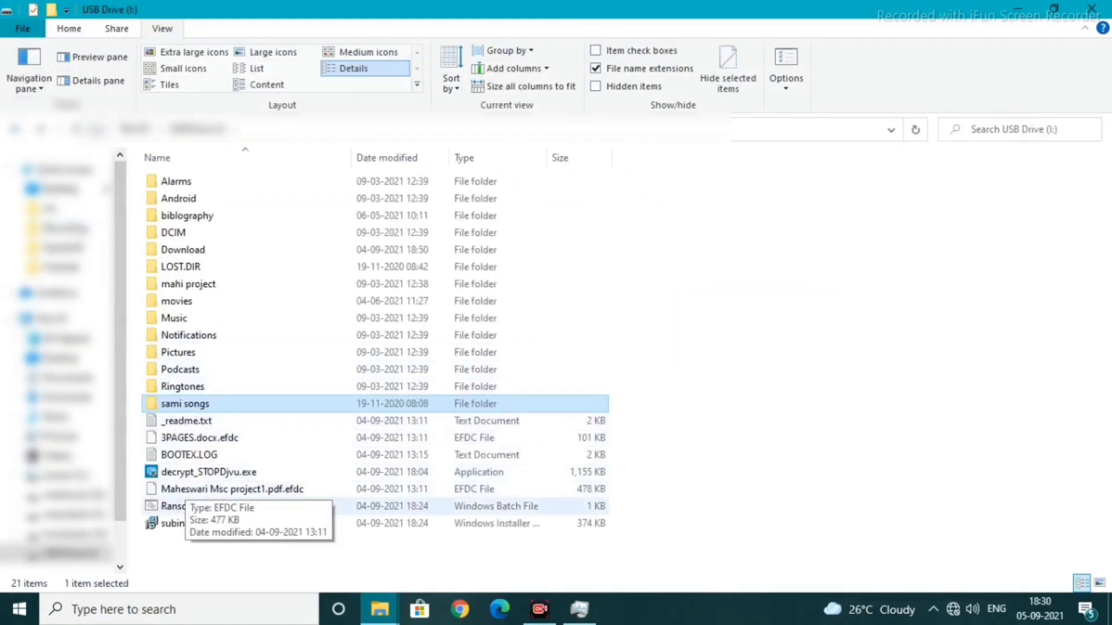
pyautogui.click(460, 550)
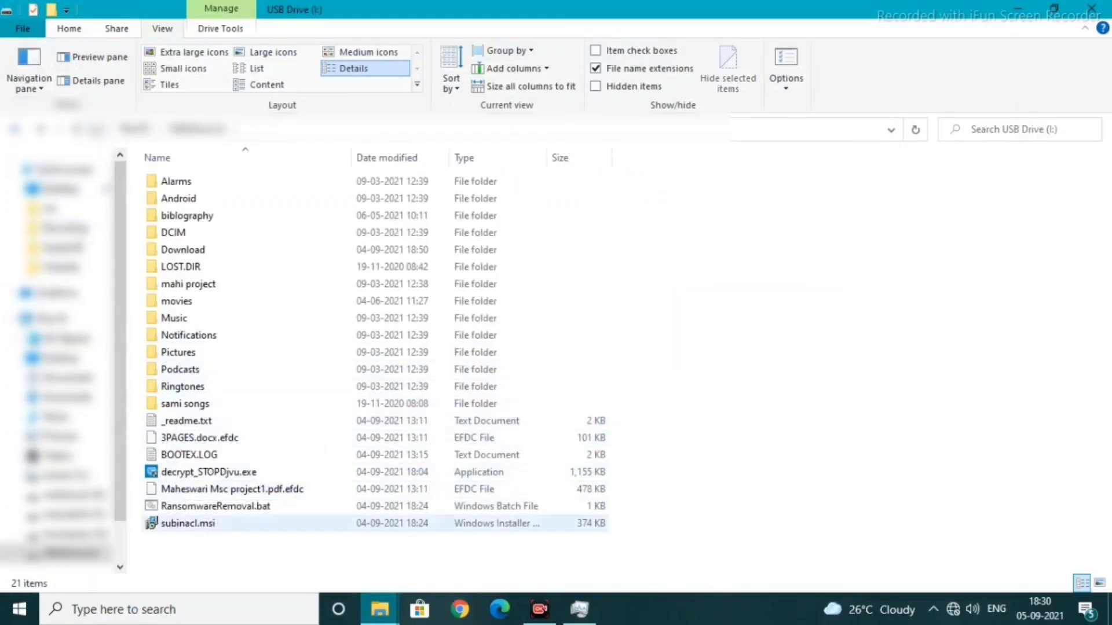
# Step: Switch to Chrome, try loading google.com to check the internet connection, and close the browser
pyautogui.click(460, 609)
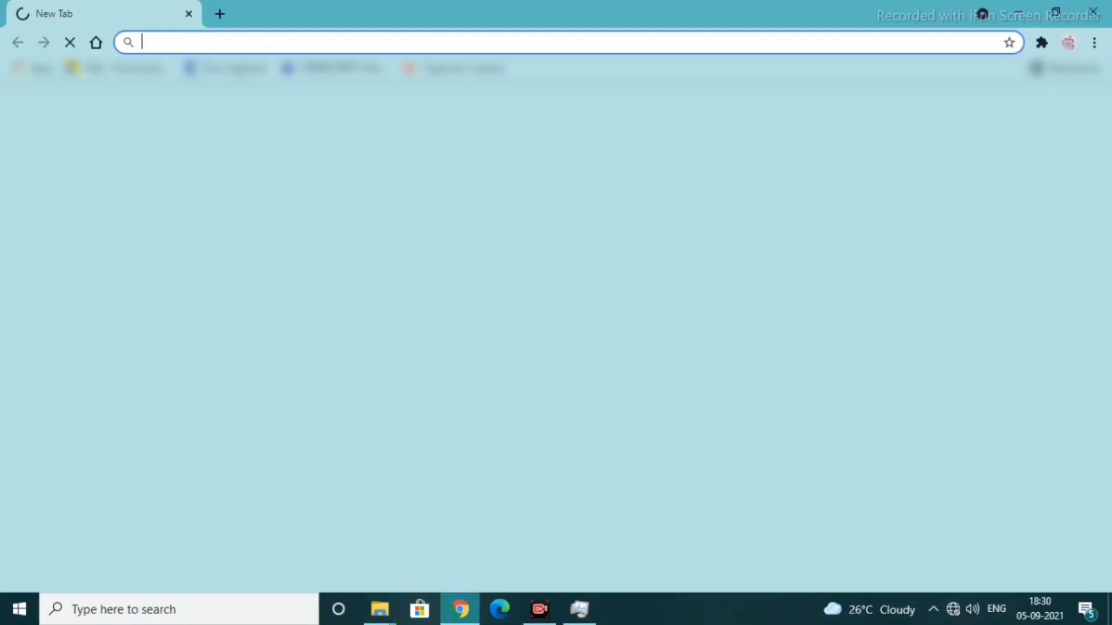
pyautogui.write('goog')
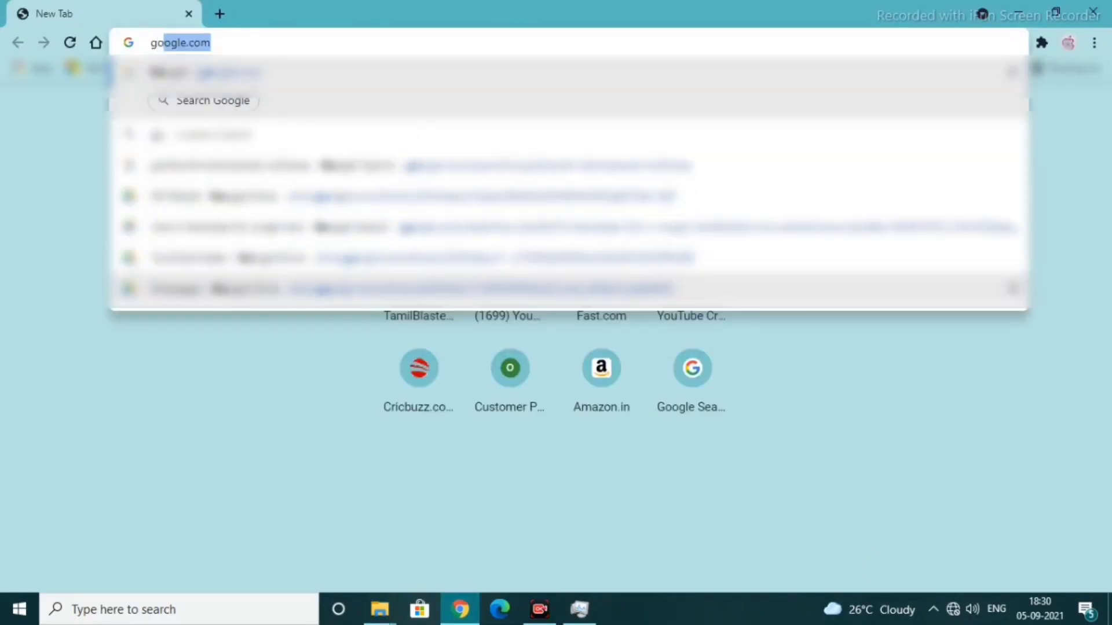
pyautogui.write('l')
pyautogui.press('Return')
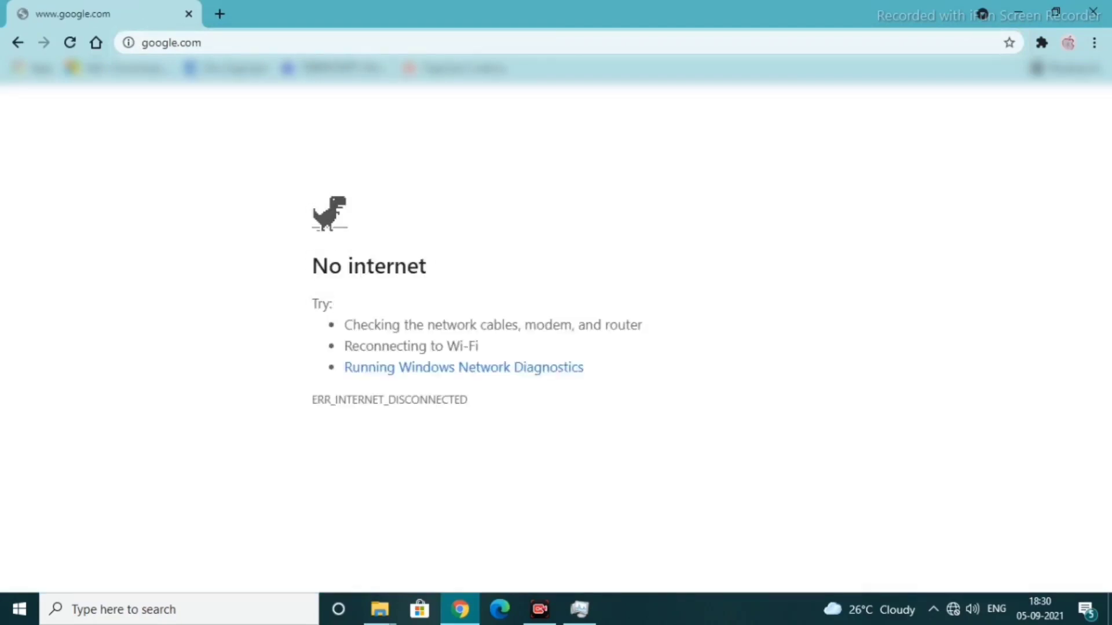
pyautogui.hotkey('ctrl', 'l')
pyautogui.press('Return')
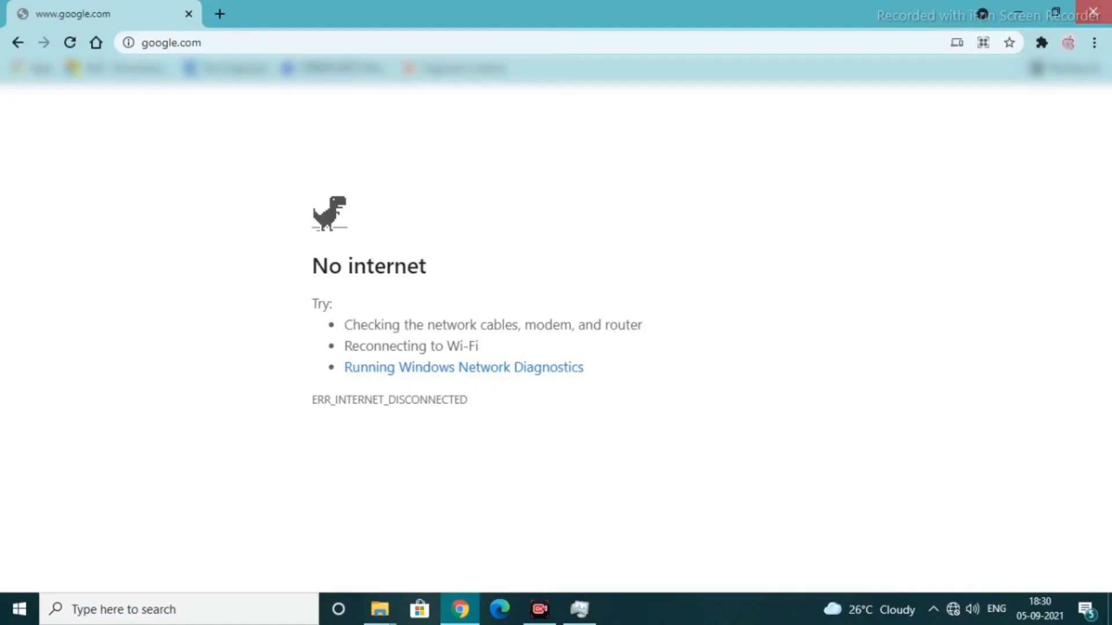
pyautogui.click(1093, 13)
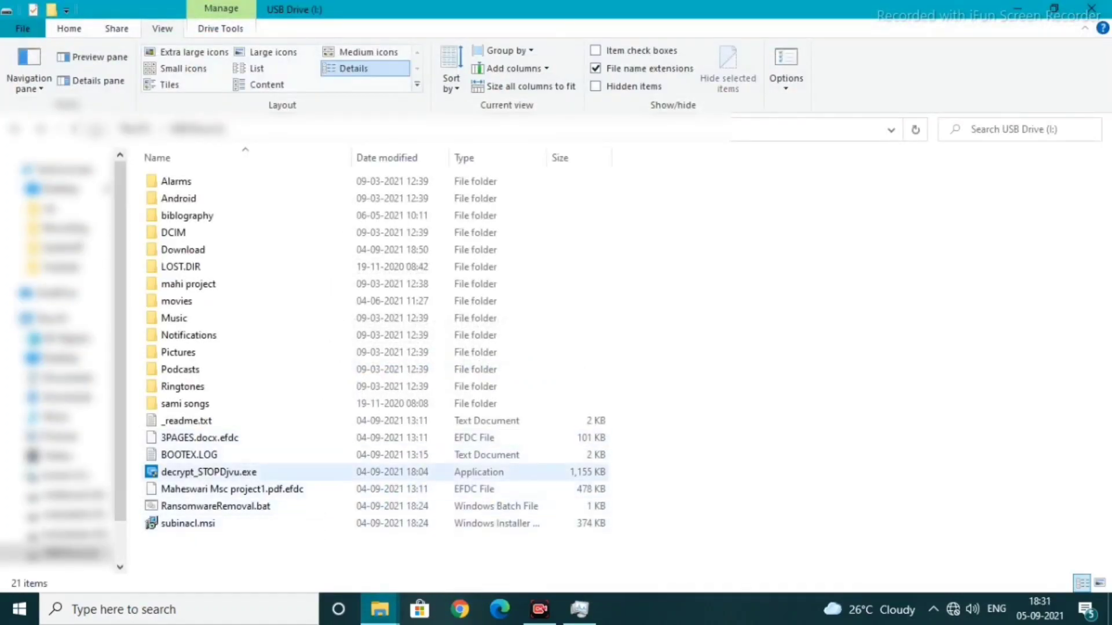
# Step: Launch decrypt_STOPDjvu.exe from the USB drive, accept its license terms and disclaimer, and maximize the decryptor window
pyautogui.click(208, 472)
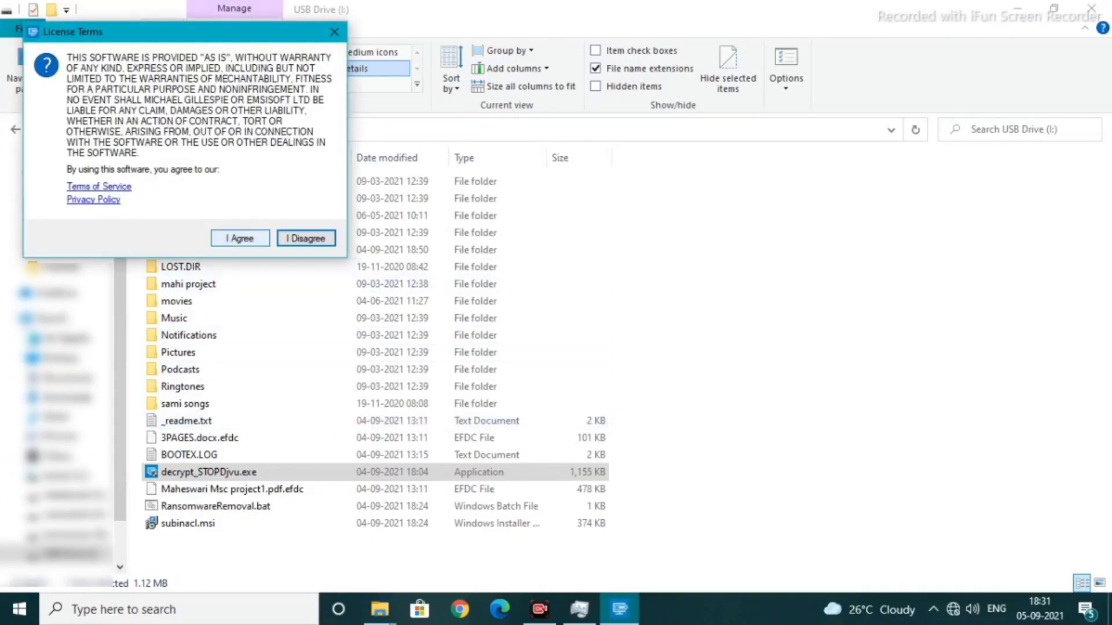
pyautogui.moveTo(249, 39); pyautogui.dragTo(365, 155)
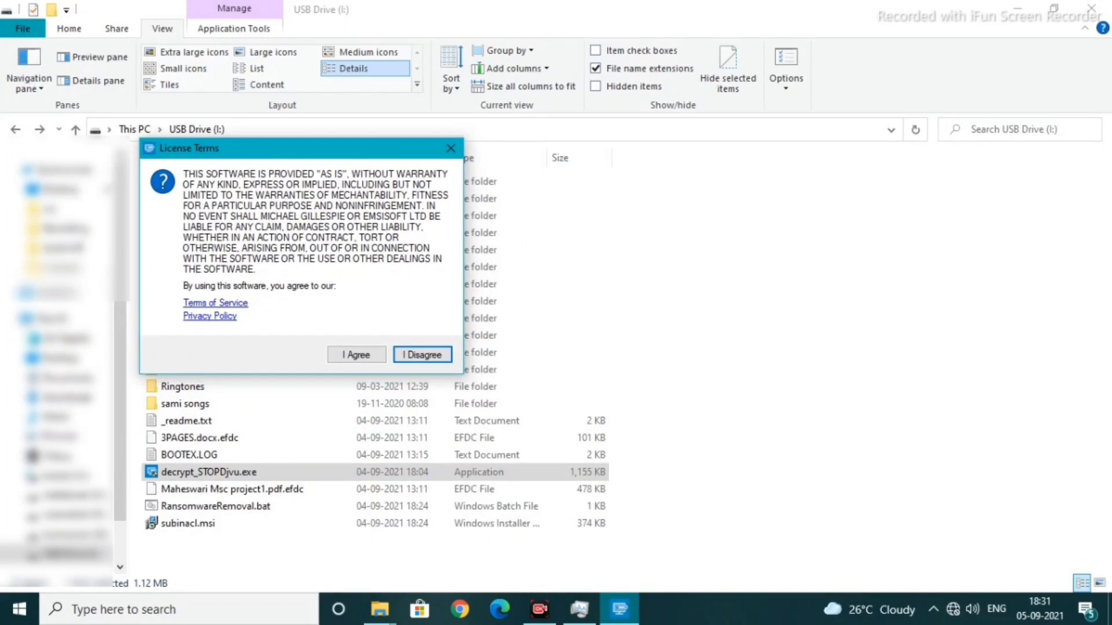
pyautogui.click(356, 355)
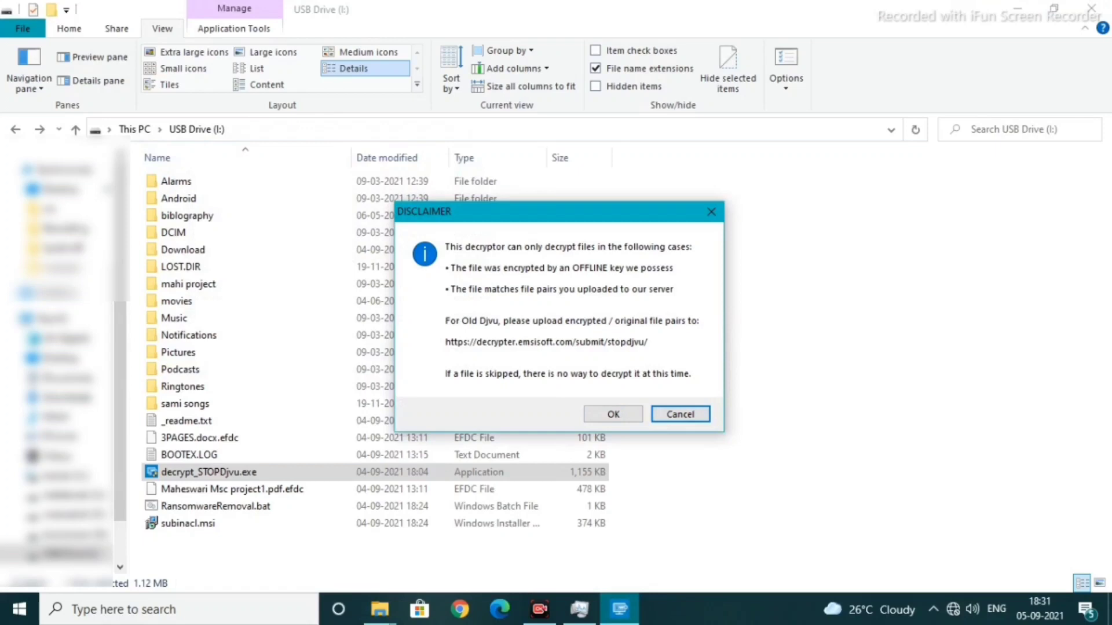
pyautogui.click(603, 410)
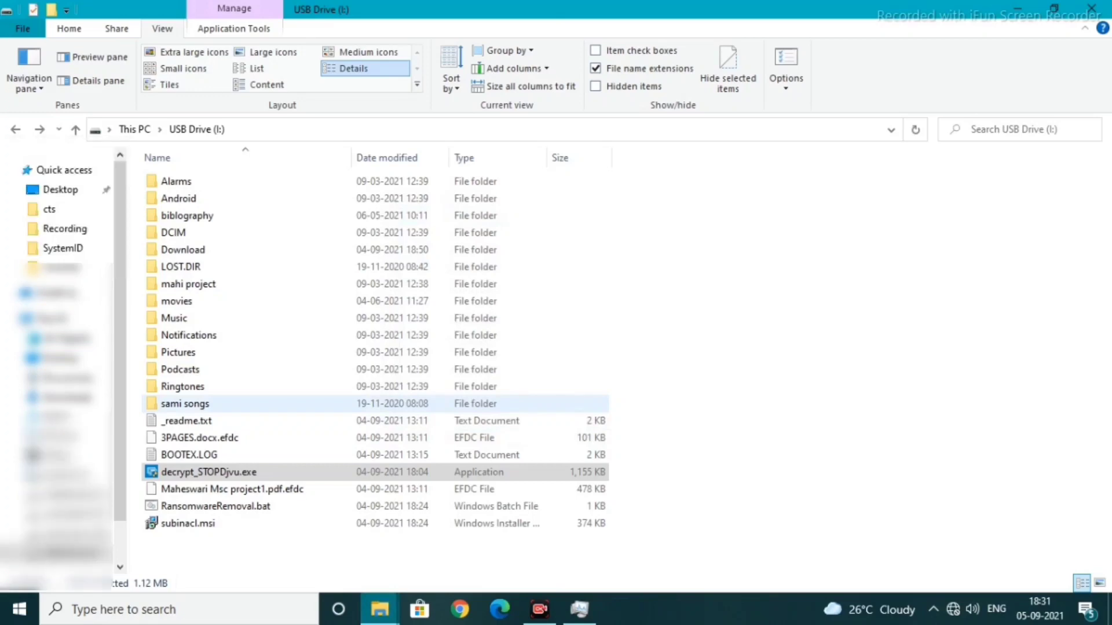
pyautogui.click(500, 55)
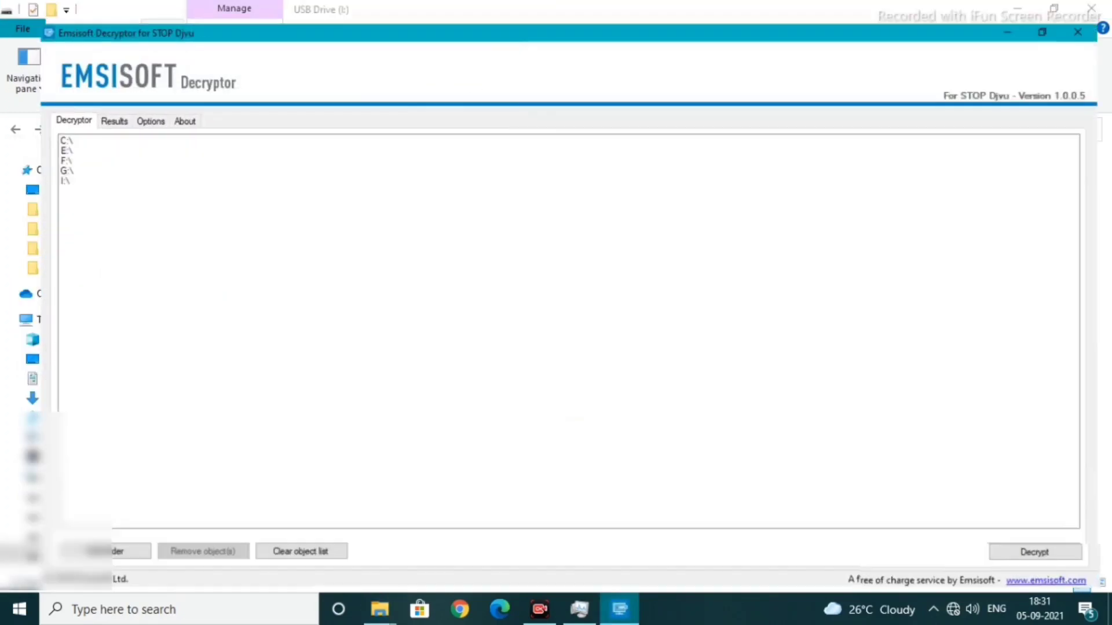
# Step: Clear the decryptor's object list and add the EFDC folder from the Desktop as the location to decrypt
pyautogui.click(274, 555)
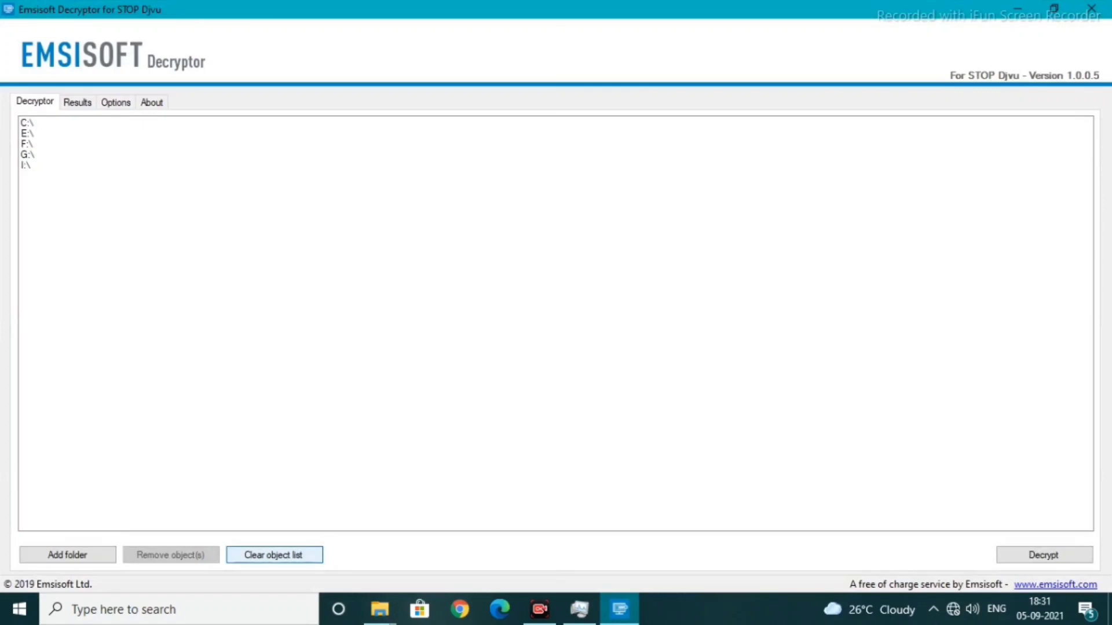
pyautogui.click(67, 555)
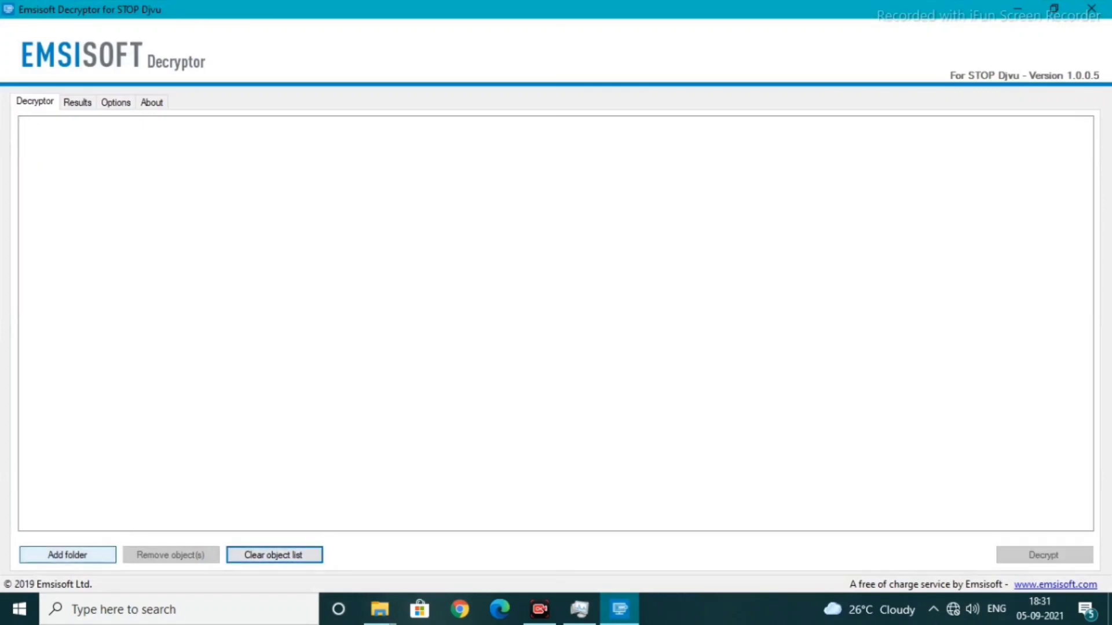
pyautogui.scroll(-2, 550, 307)
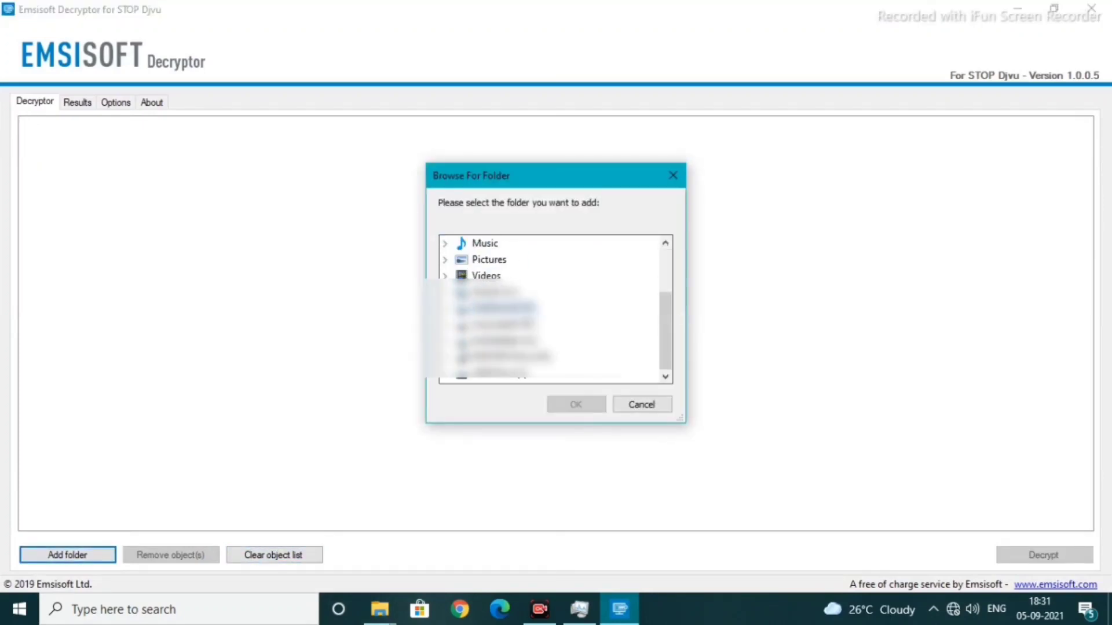
pyautogui.scroll(2, 550, 307)
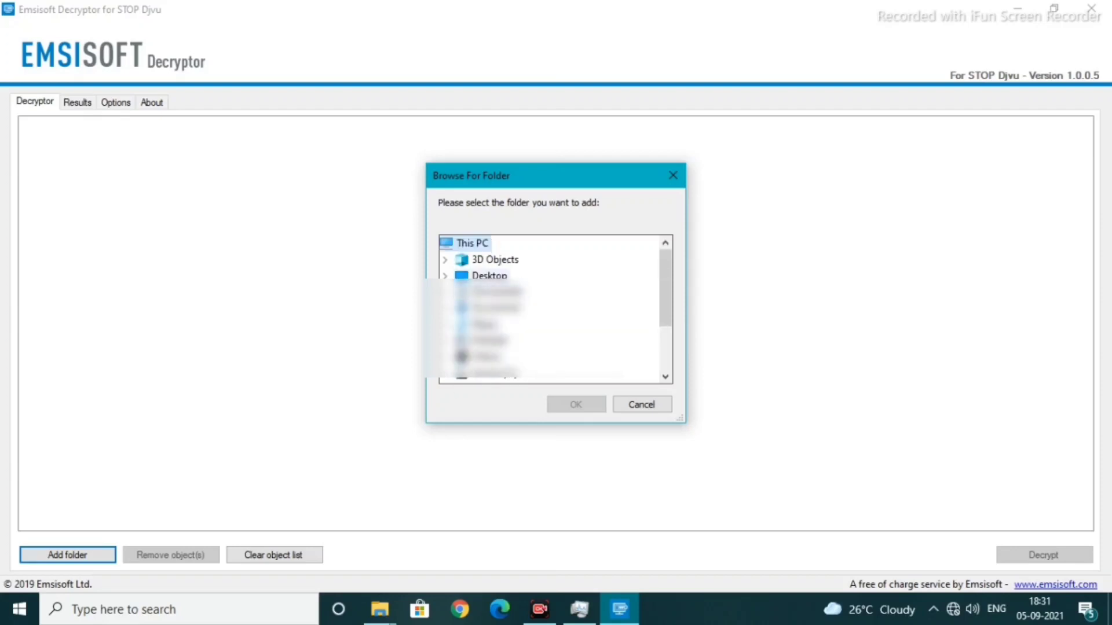
pyautogui.click(445, 276)
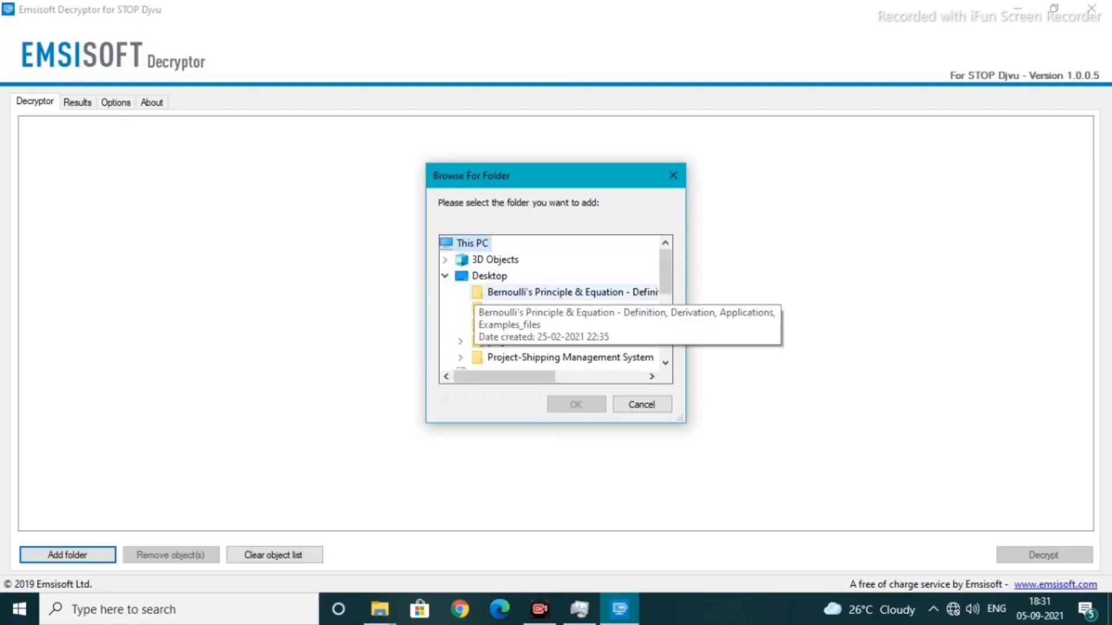
pyautogui.click(498, 308)
pyautogui.click(575, 405)
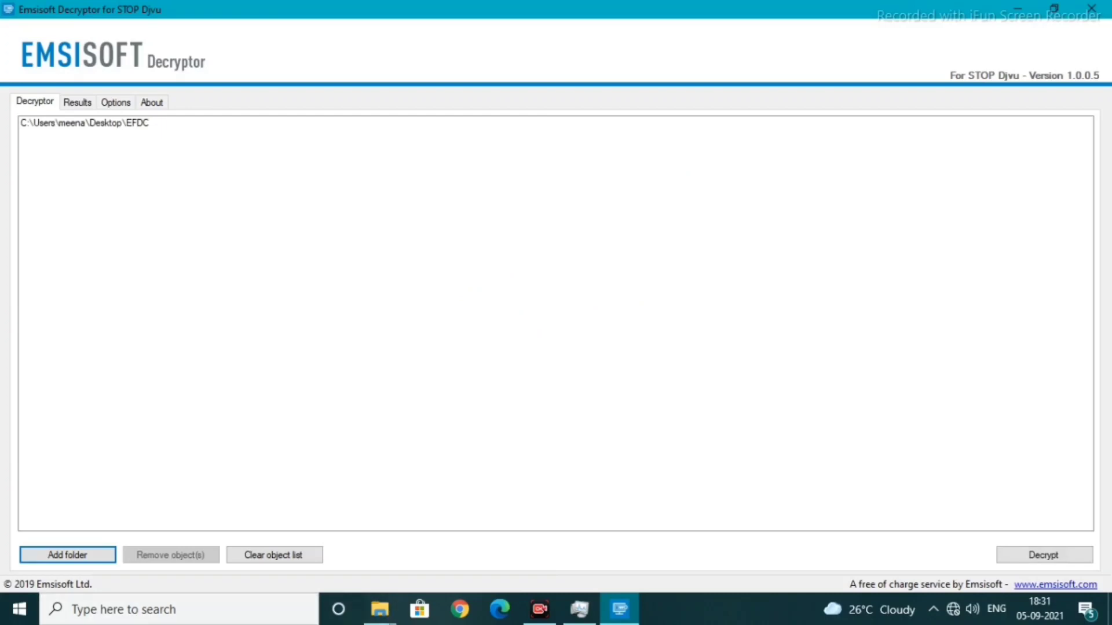
# Step: Decrypt the EFDC folder and check the error lines and the final line in the results log
pyautogui.click(84, 123)
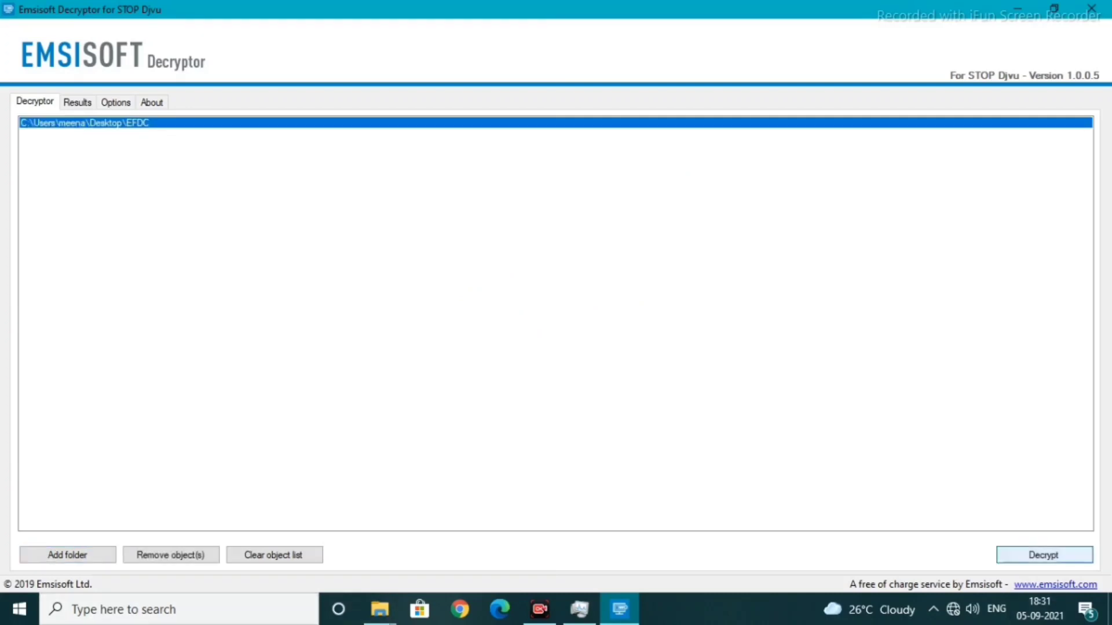
pyautogui.click(1043, 555)
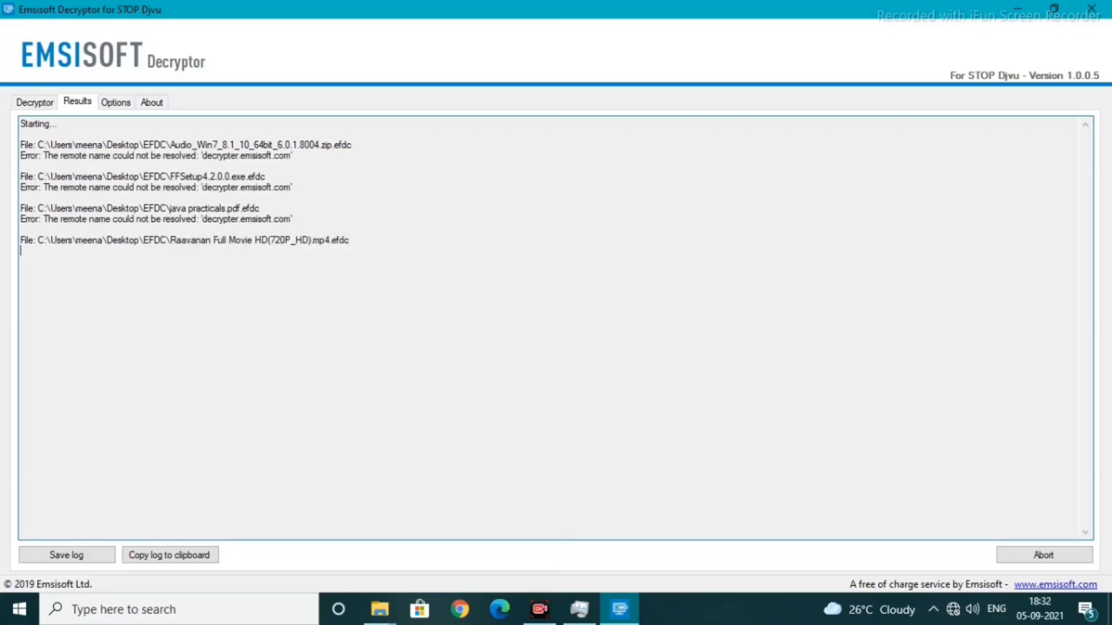
pyautogui.moveTo(294, 219); pyautogui.dragTo(44, 219)
pyautogui.click(21, 251)
pyautogui.moveTo(44, 314); pyautogui.dragTo(294, 314)
pyautogui.moveTo(56, 335); pyautogui.dragTo(20, 335)
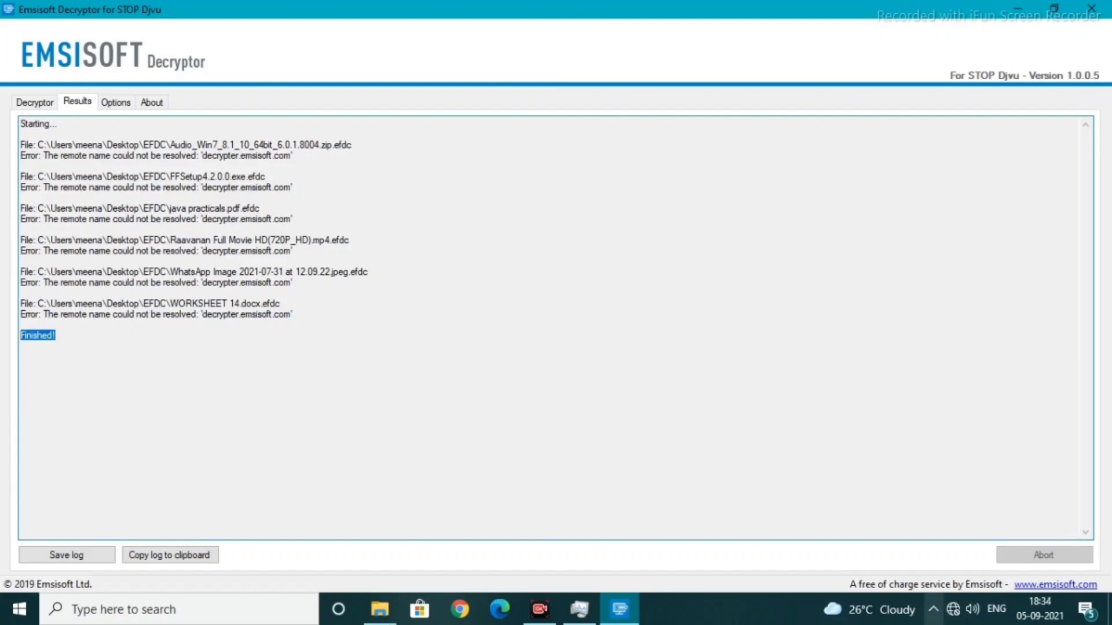
# Step: Allow the PC to be discoverable on Network 16, and clear the decryptor's object list and add the EFDC folder again
pyautogui.click(953, 609)
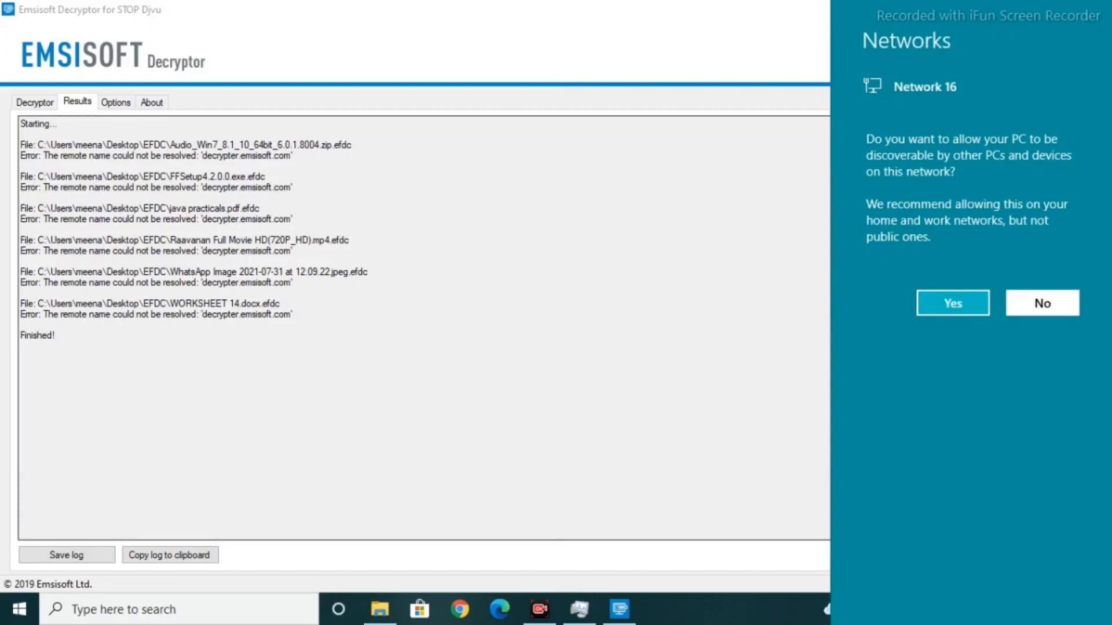
pyautogui.press('Return')
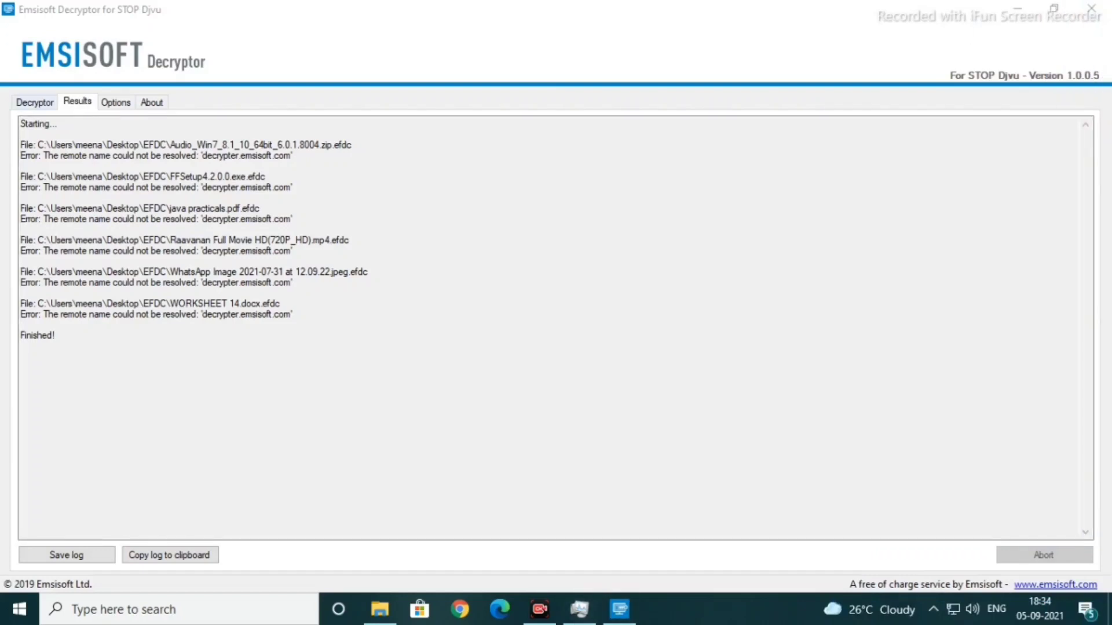
pyautogui.click(34, 102)
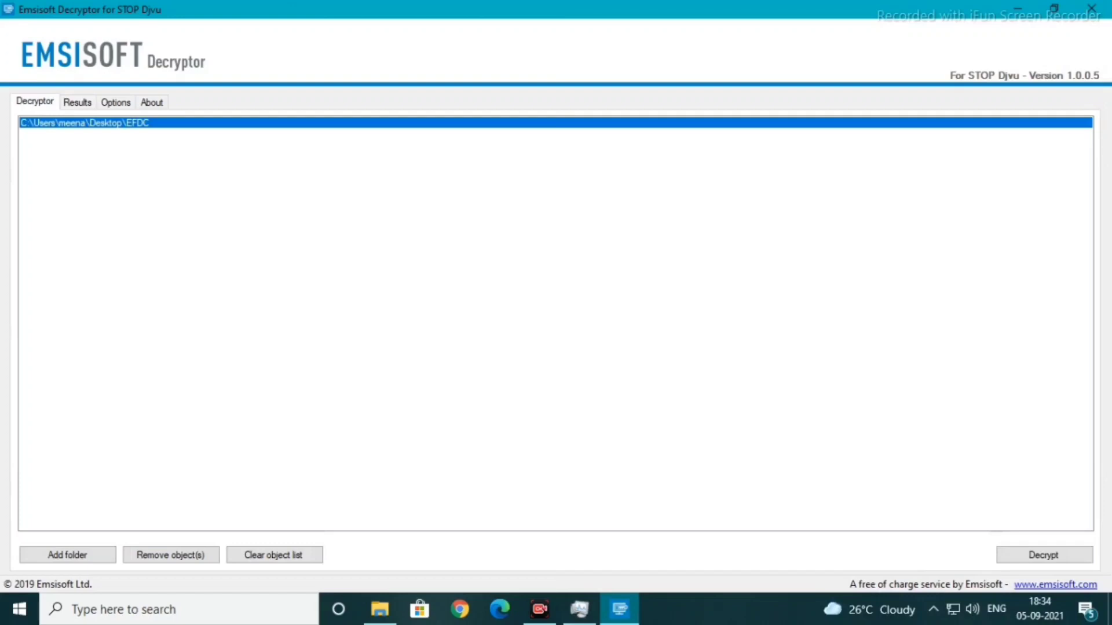
pyautogui.click(274, 555)
pyautogui.click(67, 555)
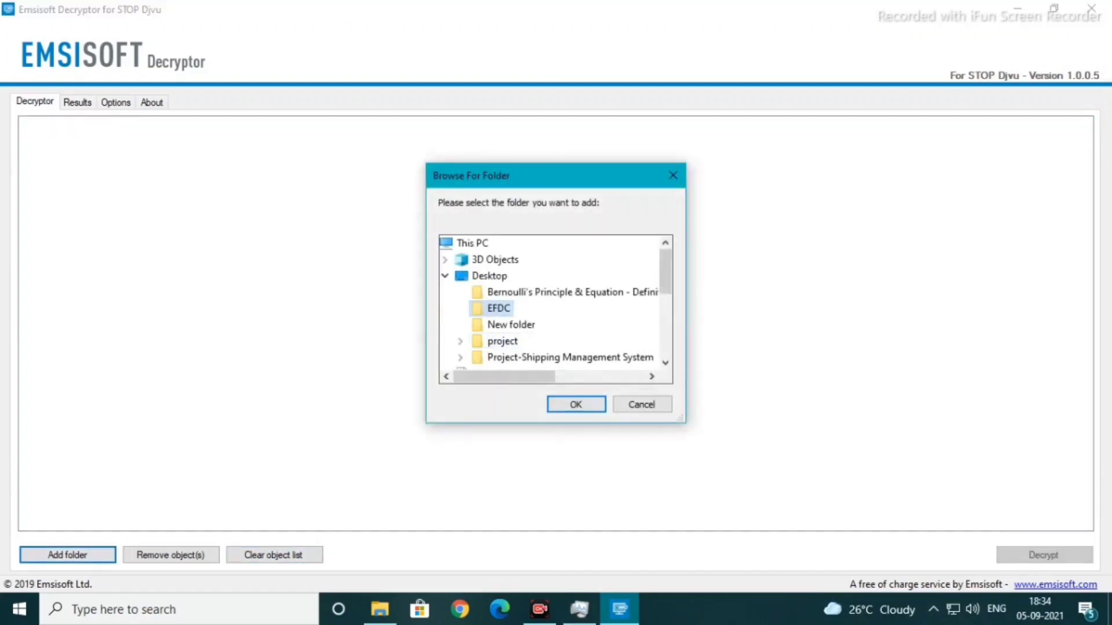
pyautogui.press('Return')
# Step: Recheck the last error in the results log and run the decryption of the EFDC folder again
pyautogui.click(77, 102)
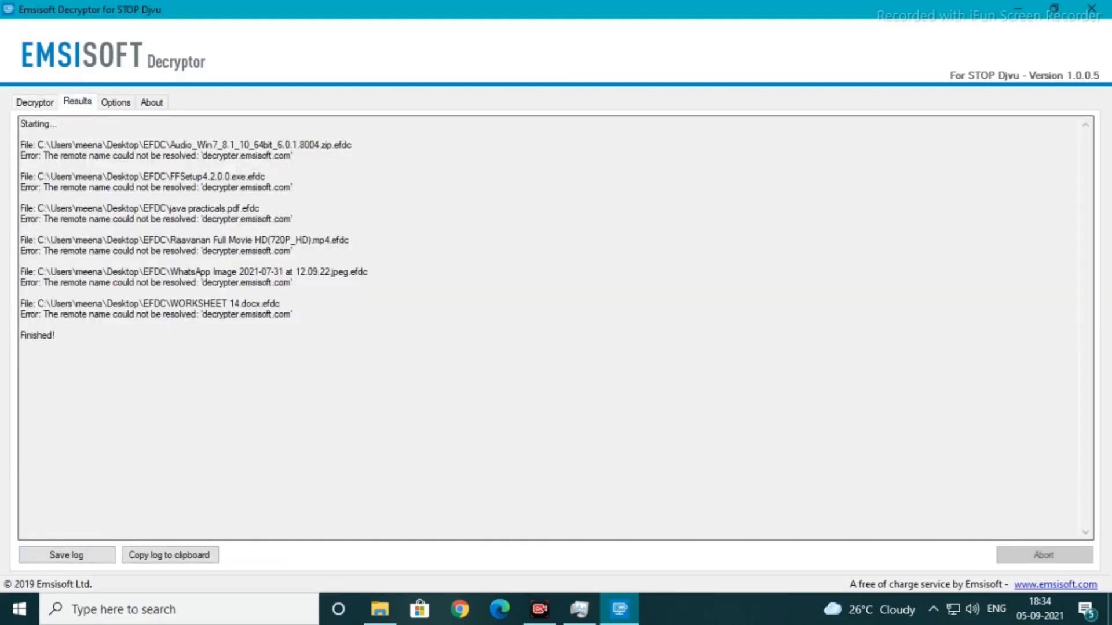
pyautogui.moveTo(293, 314); pyautogui.dragTo(44, 314)
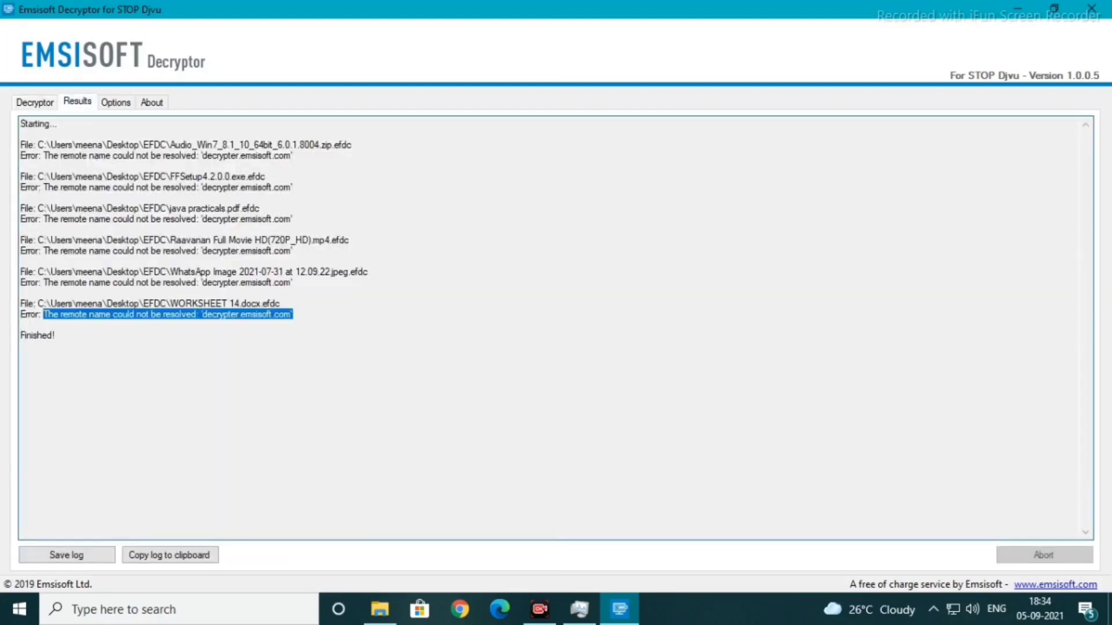
pyautogui.click(35, 102)
pyautogui.click(84, 123)
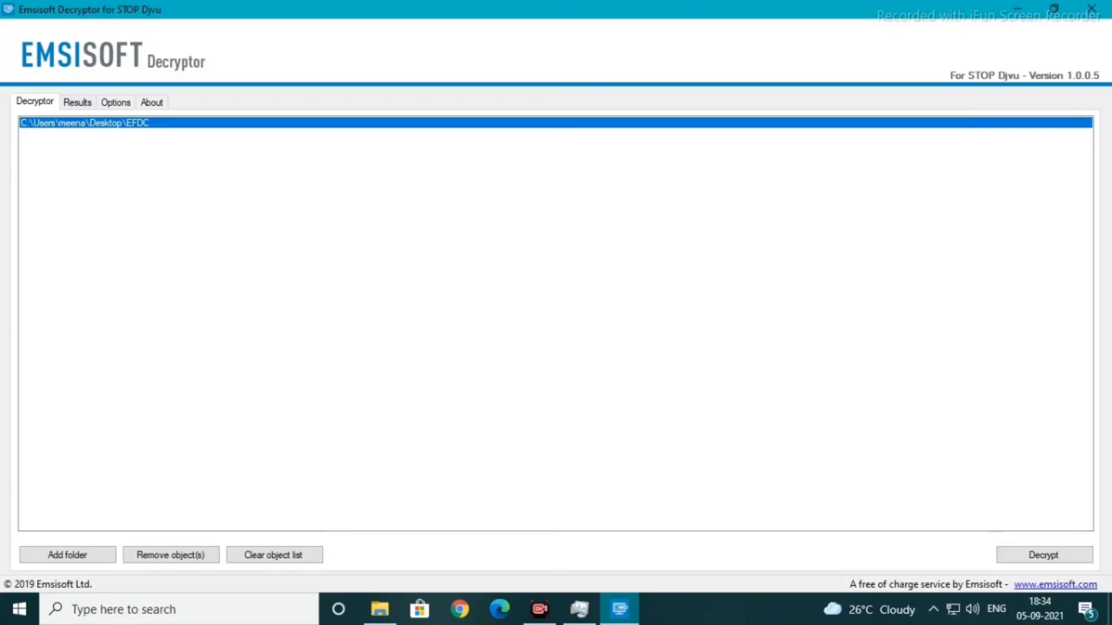
pyautogui.click(1044, 554)
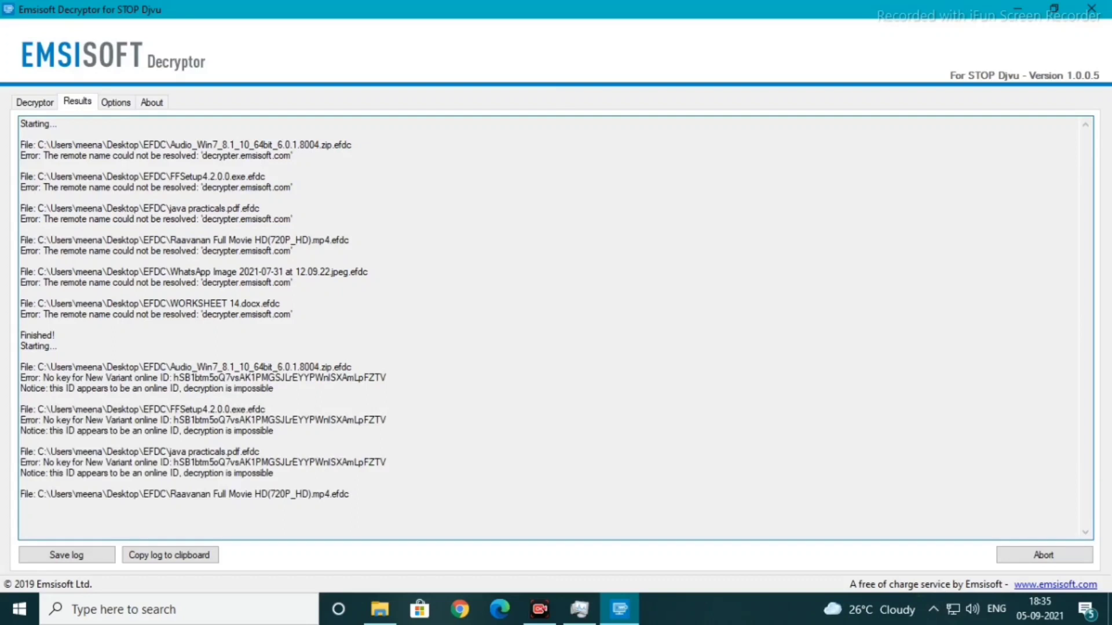
# Step: Examine the second run's key error, ID notice and final line in the results log
pyautogui.moveTo(273, 388); pyautogui.dragTo(41, 378)
pyautogui.click(21, 398)
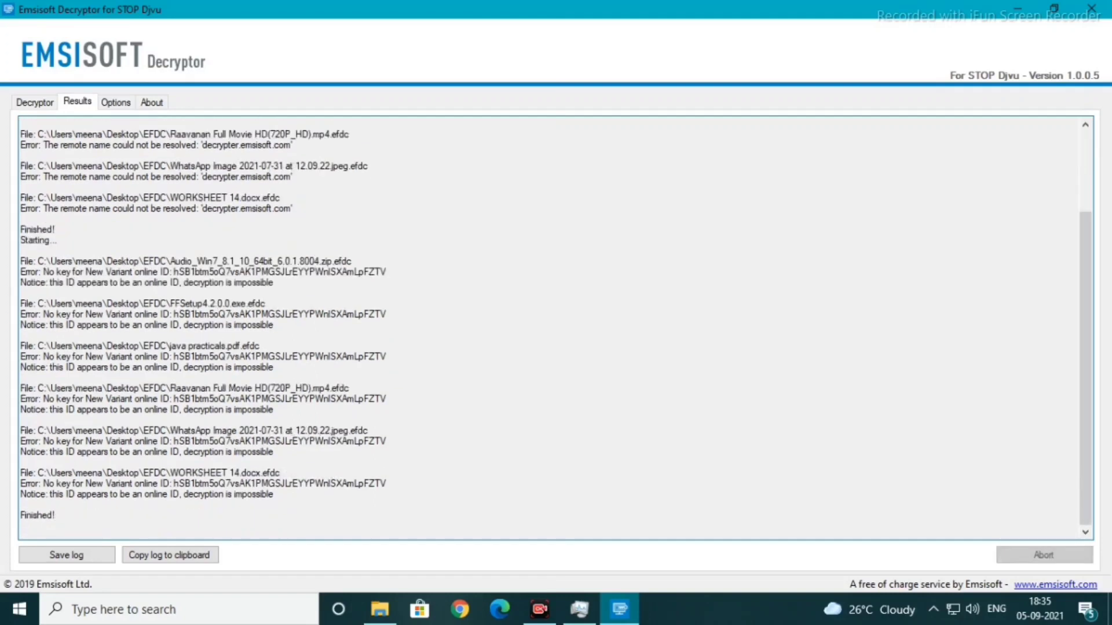
pyautogui.moveTo(56, 515); pyautogui.dragTo(21, 514)
pyautogui.click(386, 440)
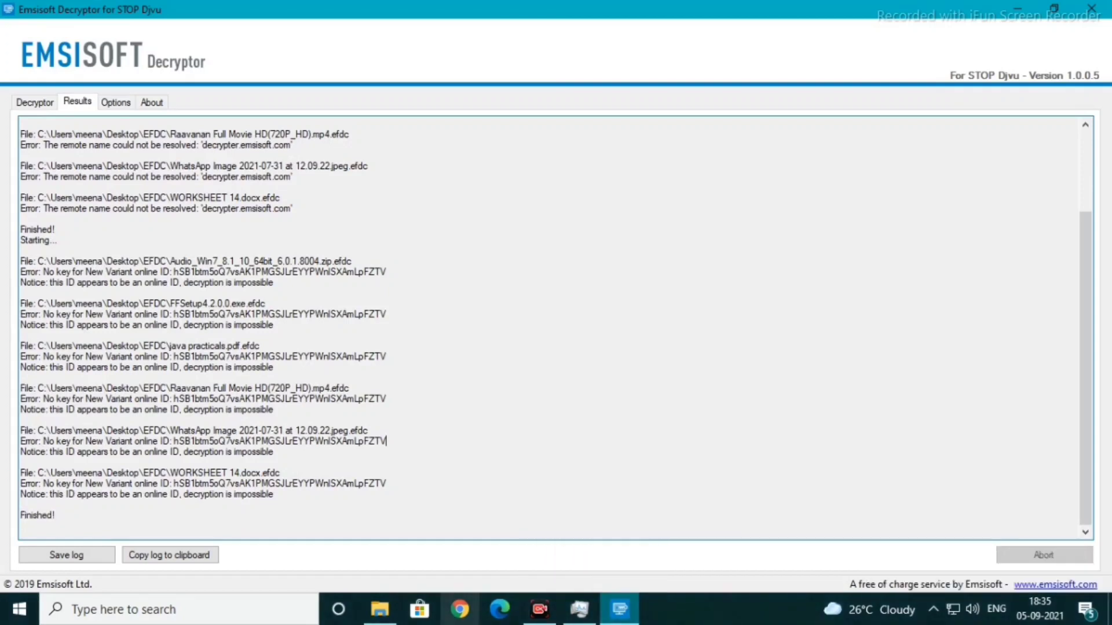
# Step: Switch to the EFDC folder in File Explorer and rename FFSetup4.2.0.0.exe.efdc to FFSetup4.2.0.0.exe, accepting the extension change
pyautogui.click(379, 609)
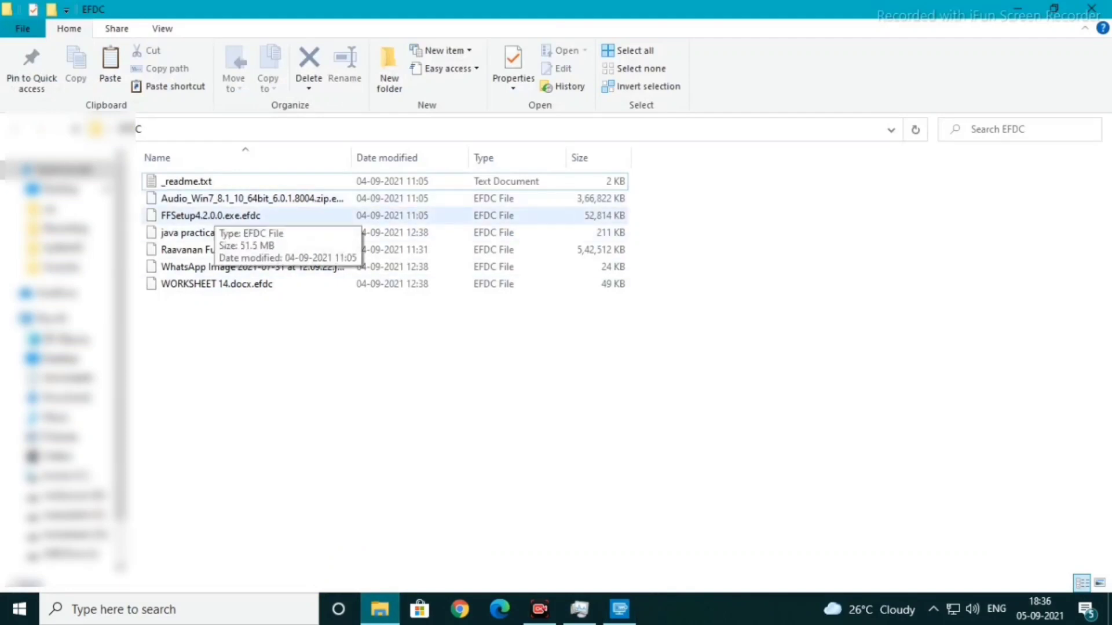
pyautogui.click(214, 215)
pyautogui.rightClick(230, 218)
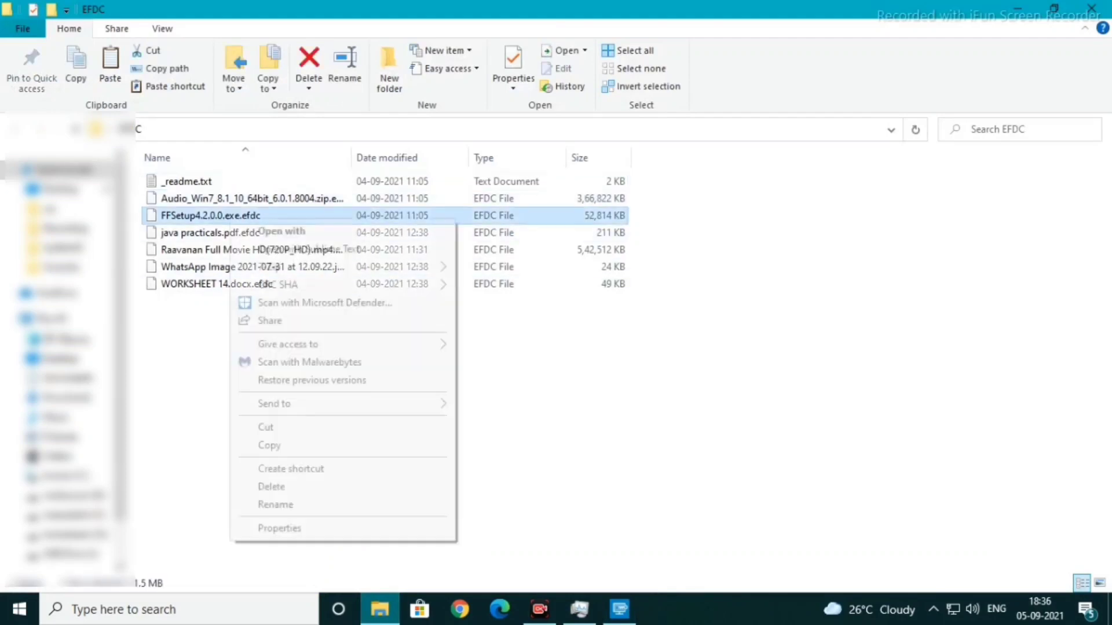
pyautogui.click(275, 504)
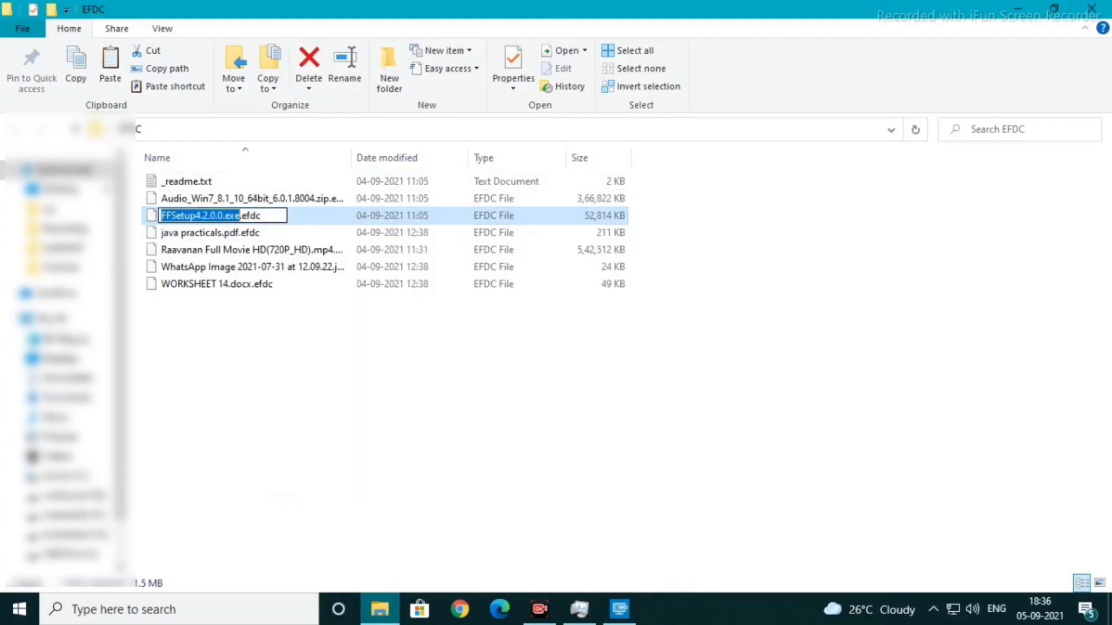
pyautogui.press('End')
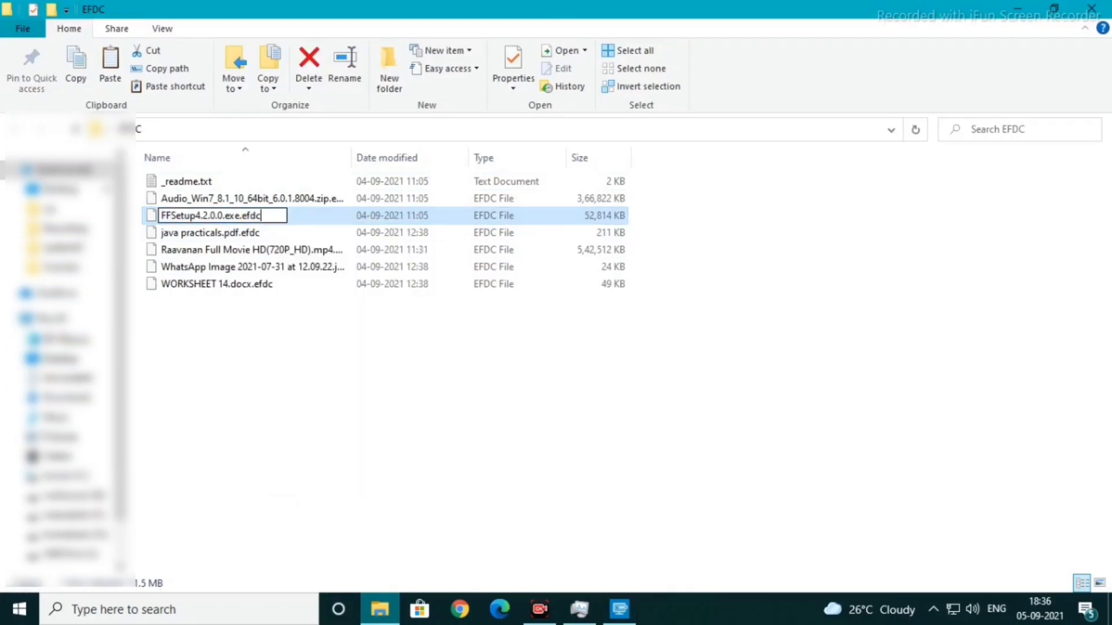
pyautogui.press('BackSpace')
pyautogui.press('BackSpace')
pyautogui.press('BackSpace')
pyautogui.press('BackSpace')
pyautogui.press('BackSpace')
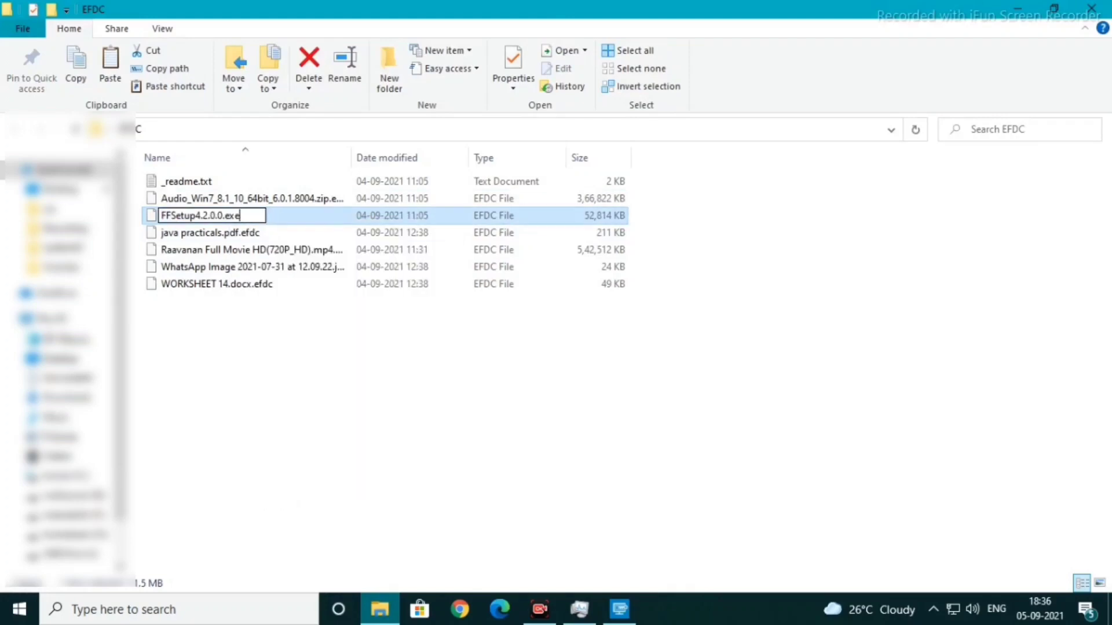
pyautogui.press('Return')
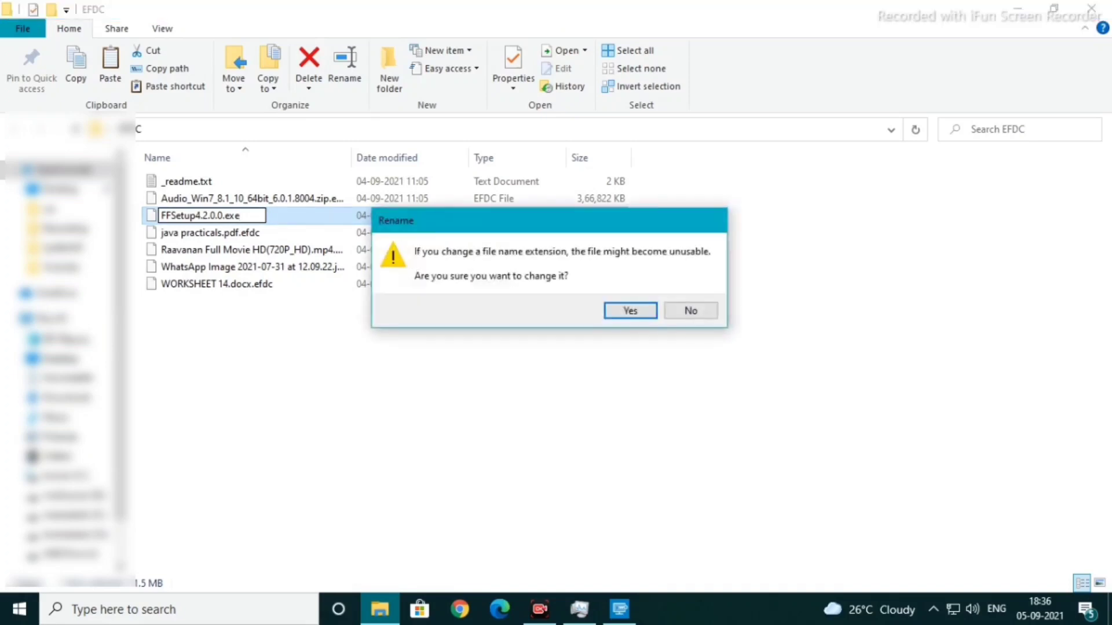
pyautogui.press('Return')
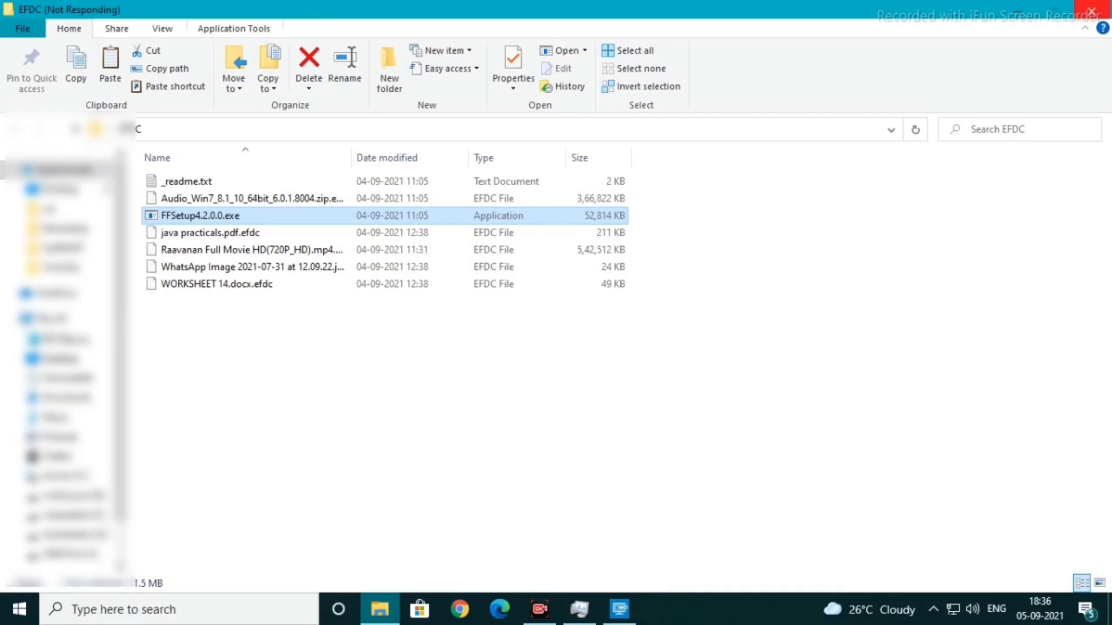
# Step: Try to run FFSetup4.2.0.0.exe as administrator and dismiss the message
pyautogui.rightClick(260, 214)
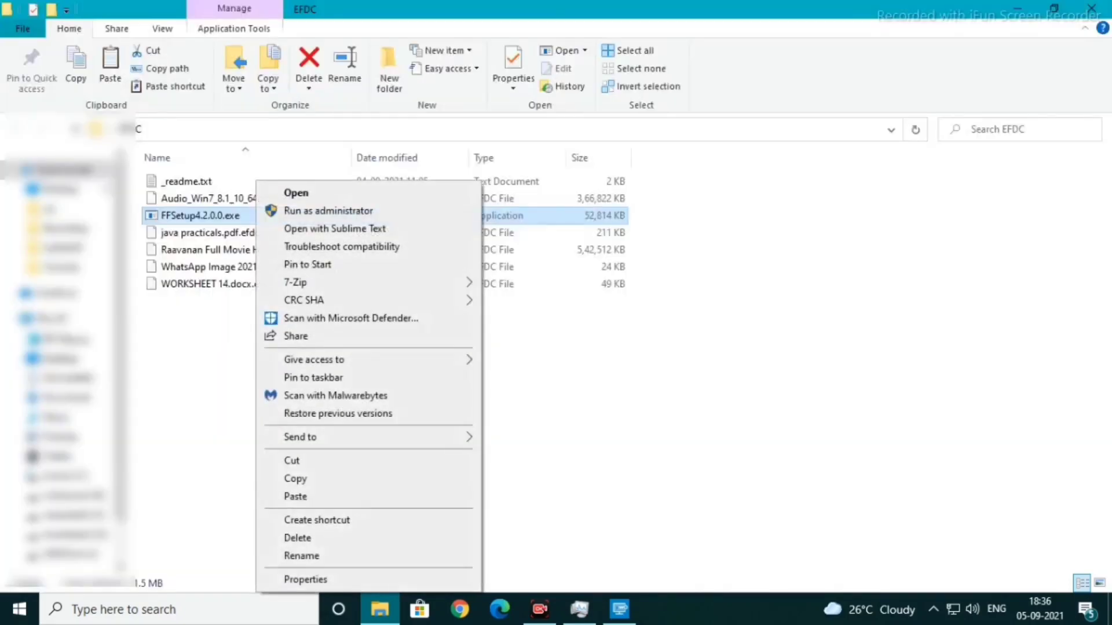
pyautogui.click(263, 211)
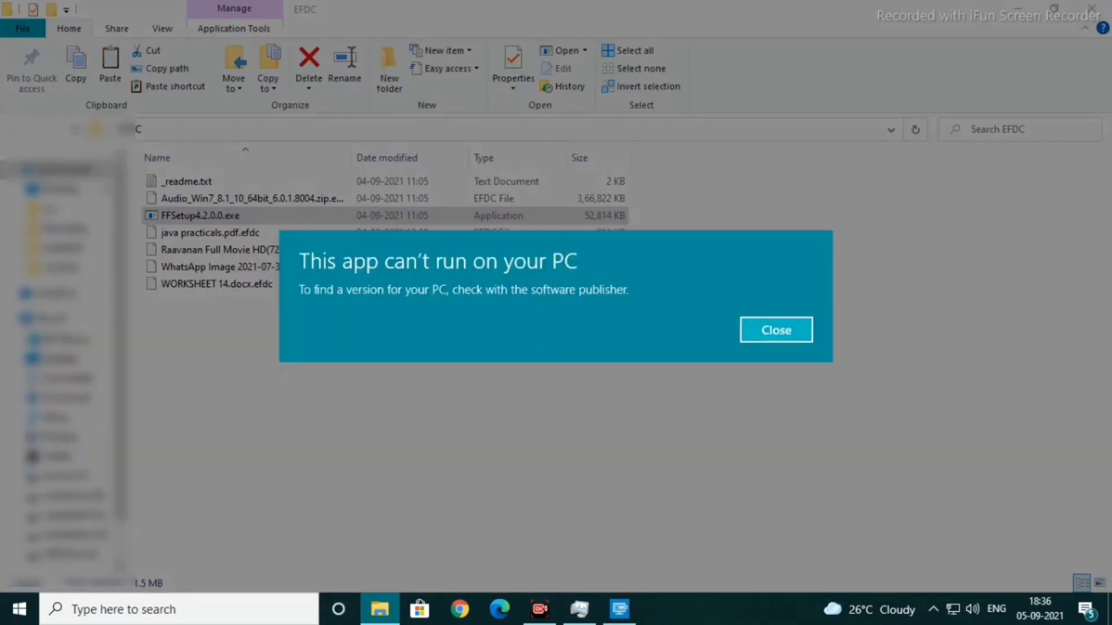
pyautogui.click(775, 329)
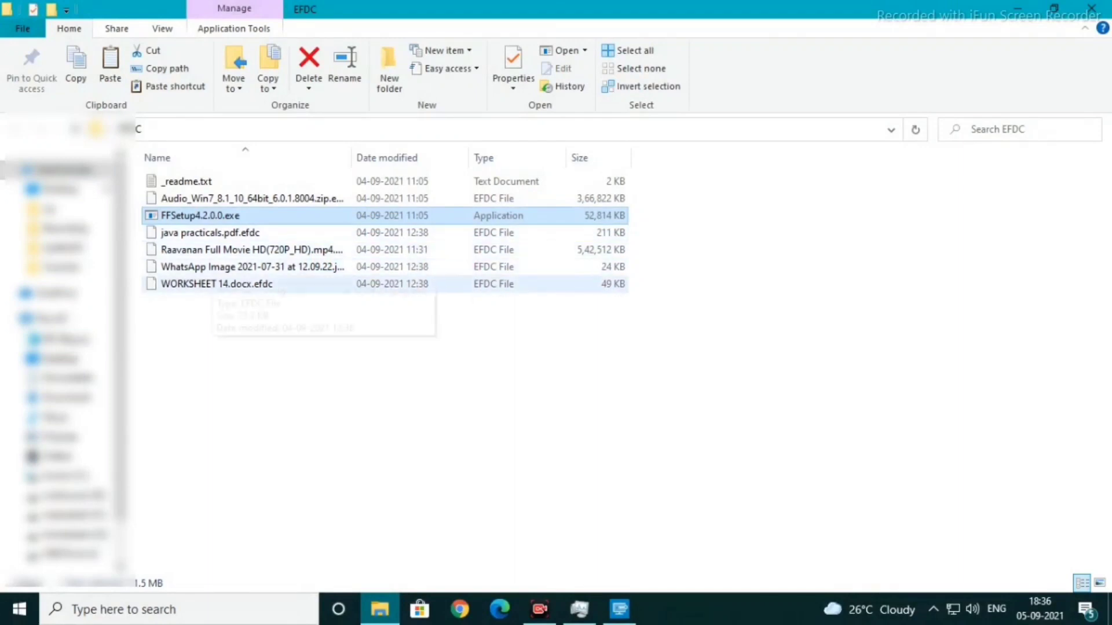
# Step: Rename java practicals.pdf.efdc to java practicals.pdf, accepting the extension change
pyautogui.rightClick(225, 236)
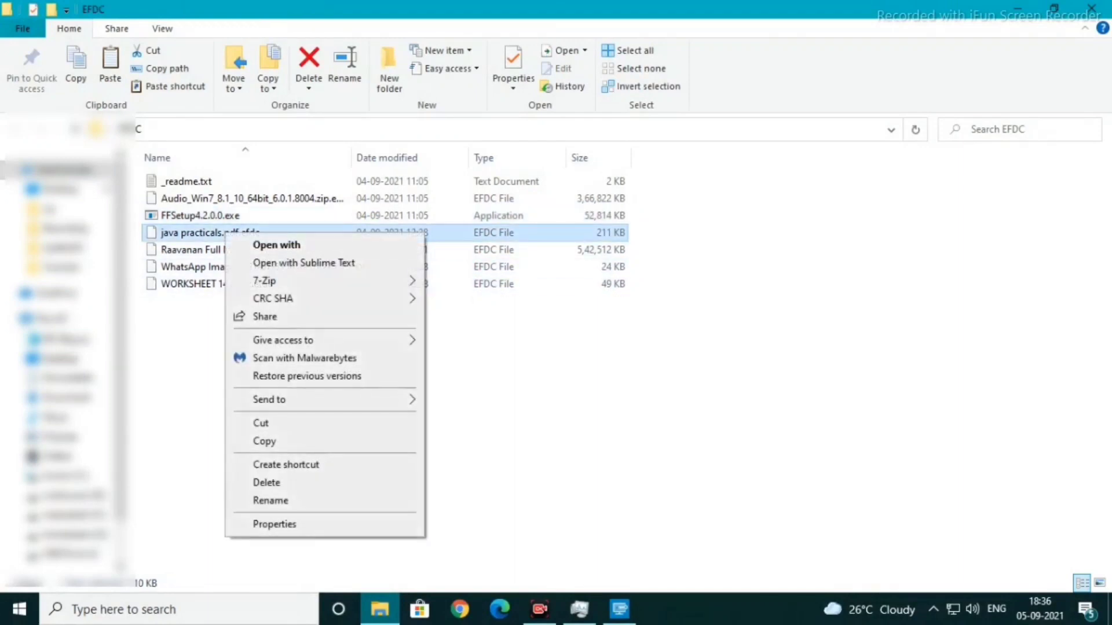
pyautogui.click(270, 500)
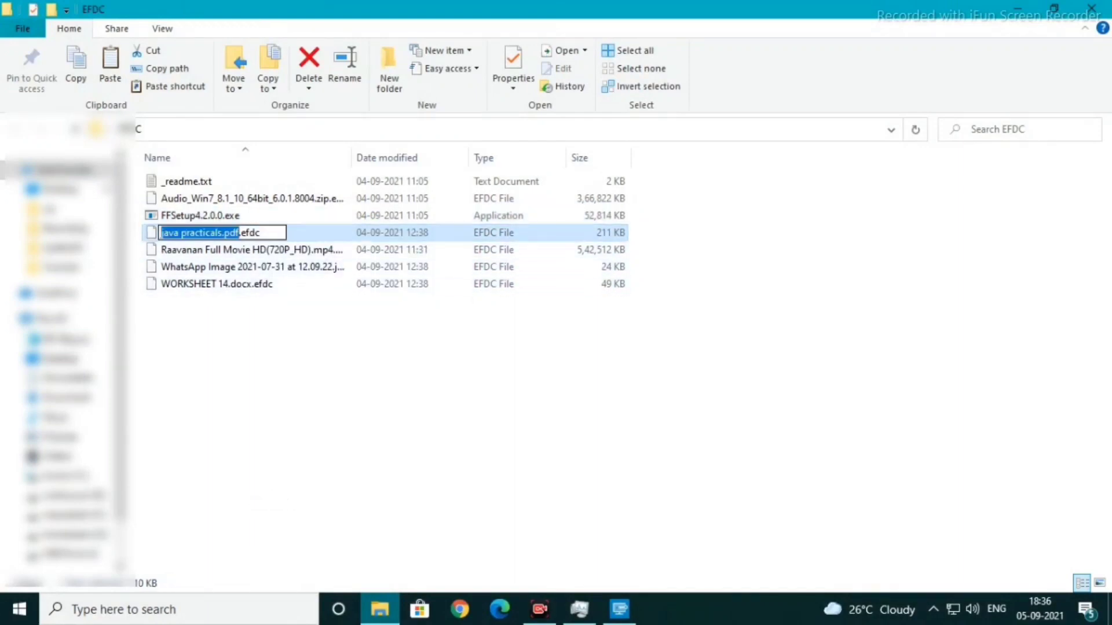
pyautogui.press('End')
pyautogui.hotkey('shift', 'Left')
pyautogui.hotkey('shift', 'Left')
pyautogui.hotkey('shift', 'Left')
pyautogui.hotkey('shift', 'Left')
pyautogui.press('BackSpace')
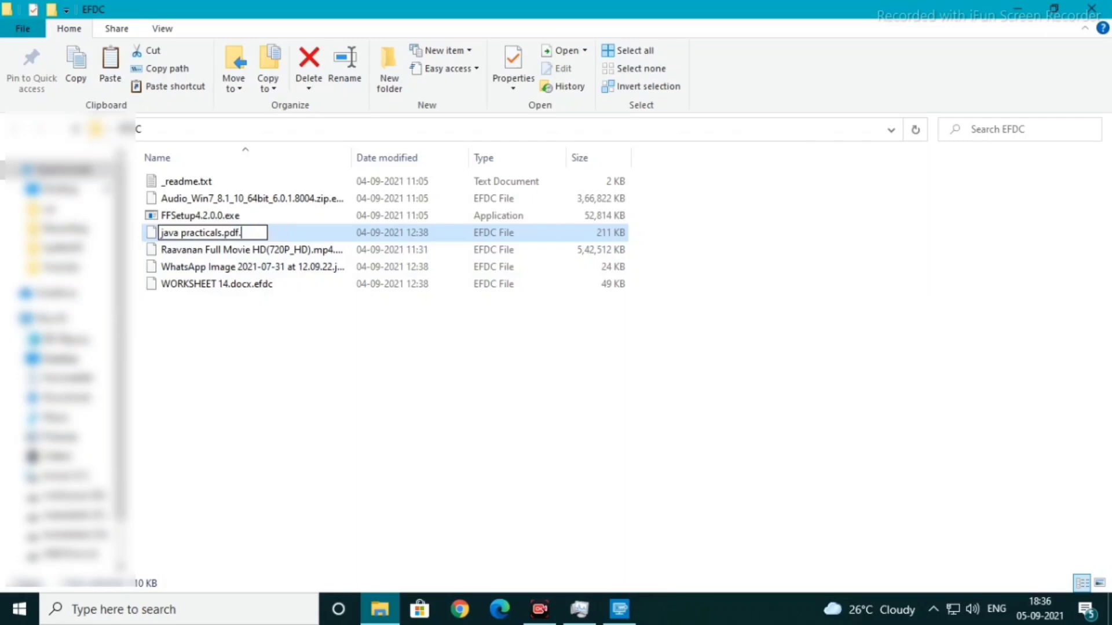
pyautogui.press('BackSpace')
pyautogui.press('Return')
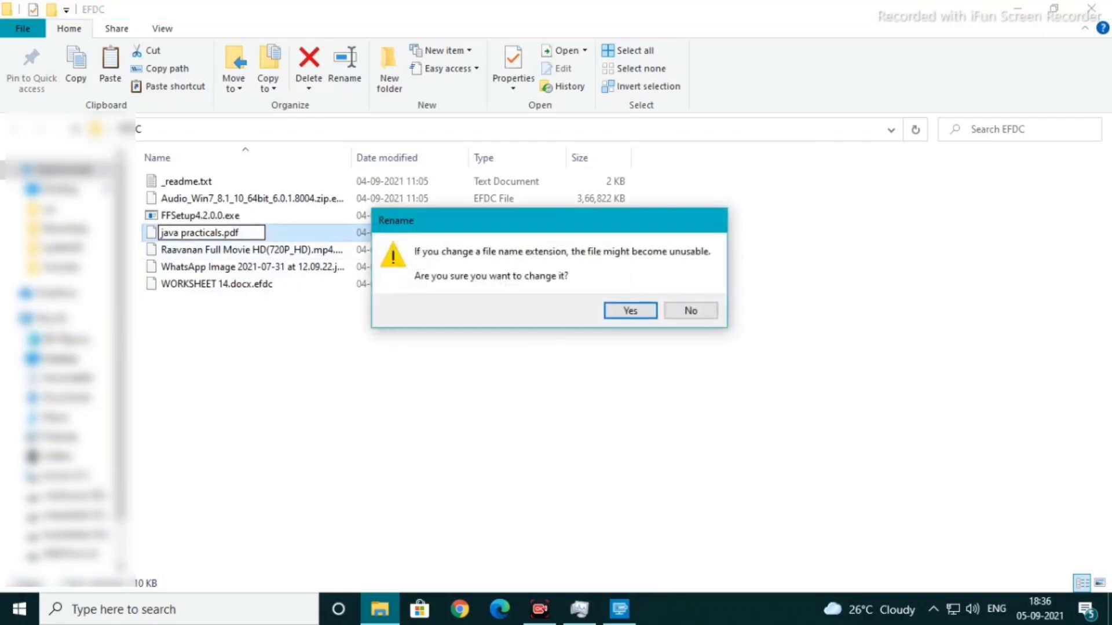
pyautogui.press('Return')
# Step: Try to open java practicals.pdf with one of the suggested programs
pyautogui.rightClick(235, 239)
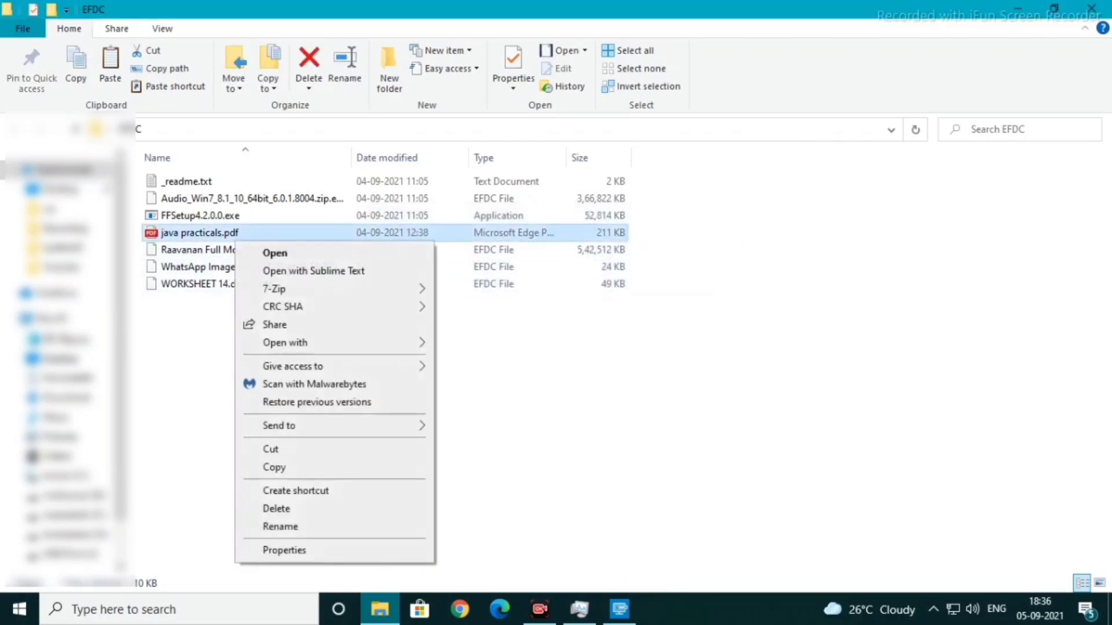
pyautogui.moveTo(324, 342)
pyautogui.click(509, 344)
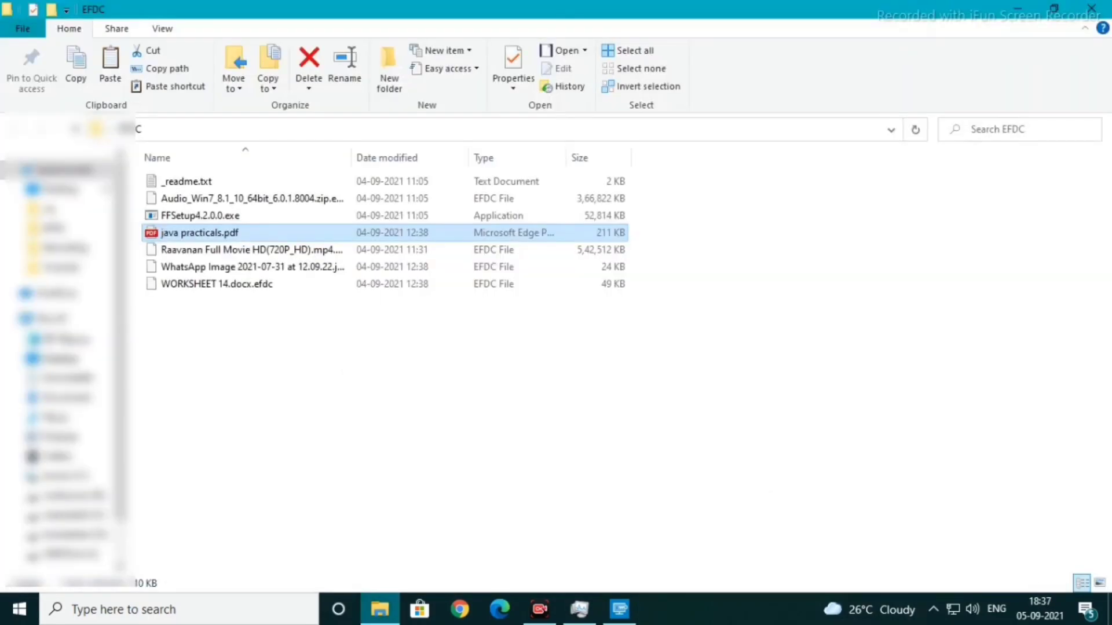
# Step: Switch to Chrome, search for gmail from the address bar, and examine the domain in the search address
pyautogui.click(460, 609)
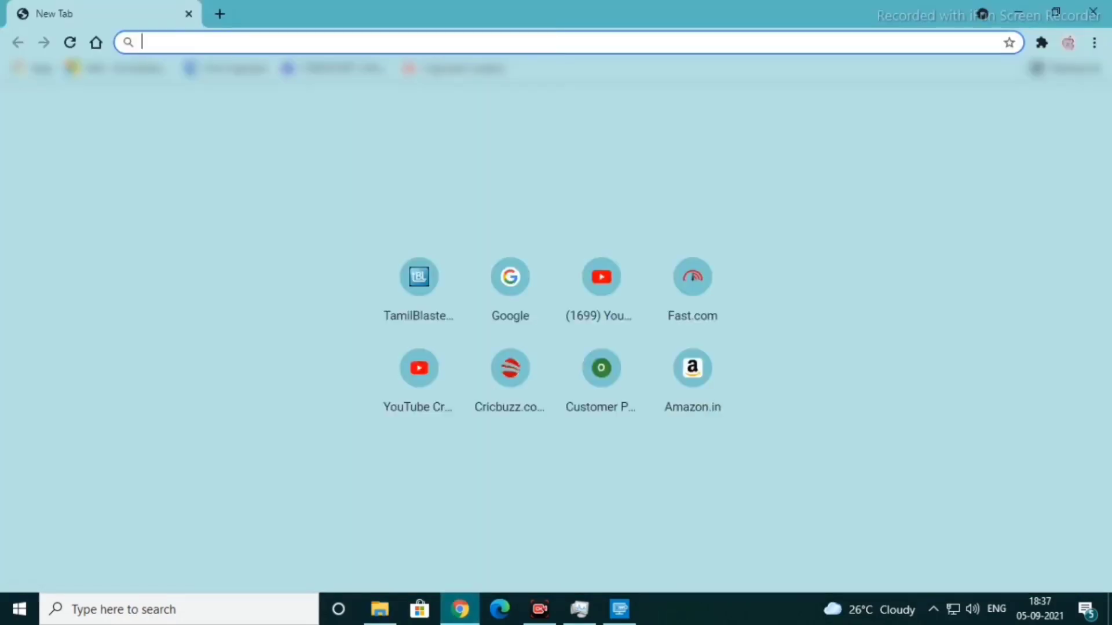
pyautogui.write('gmail')
pyautogui.press('Return')
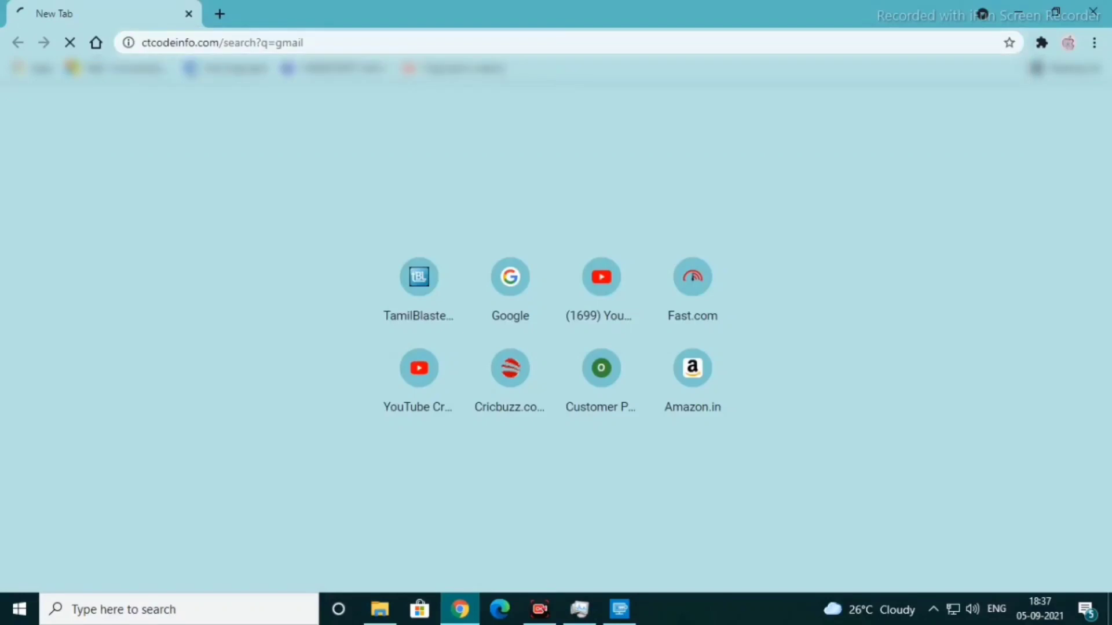
pyautogui.click(187, 42)
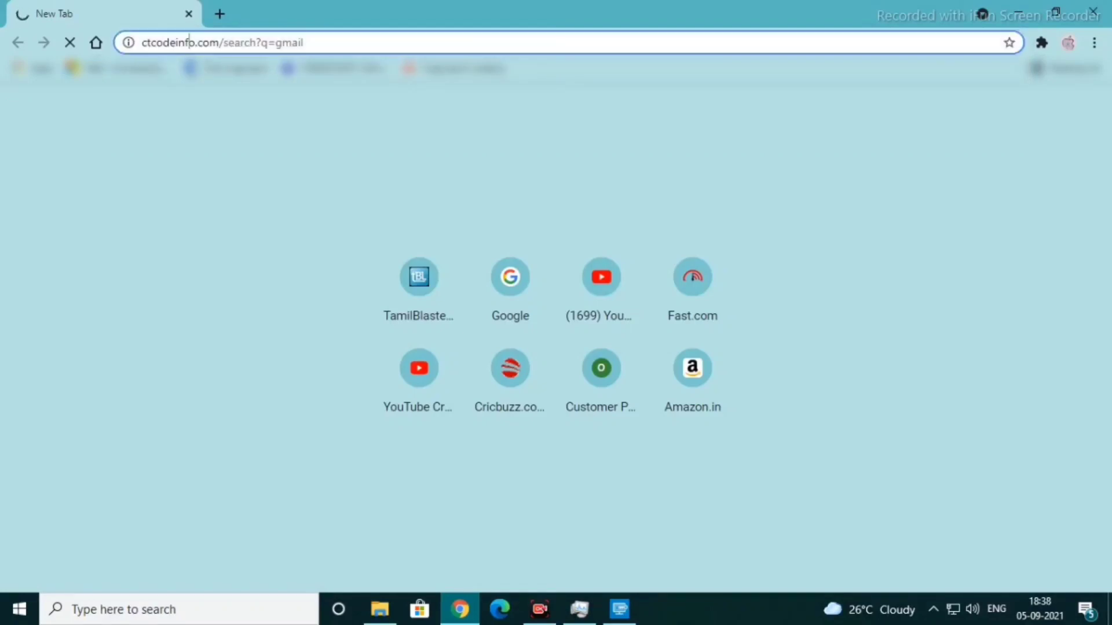
pyautogui.click(210, 42)
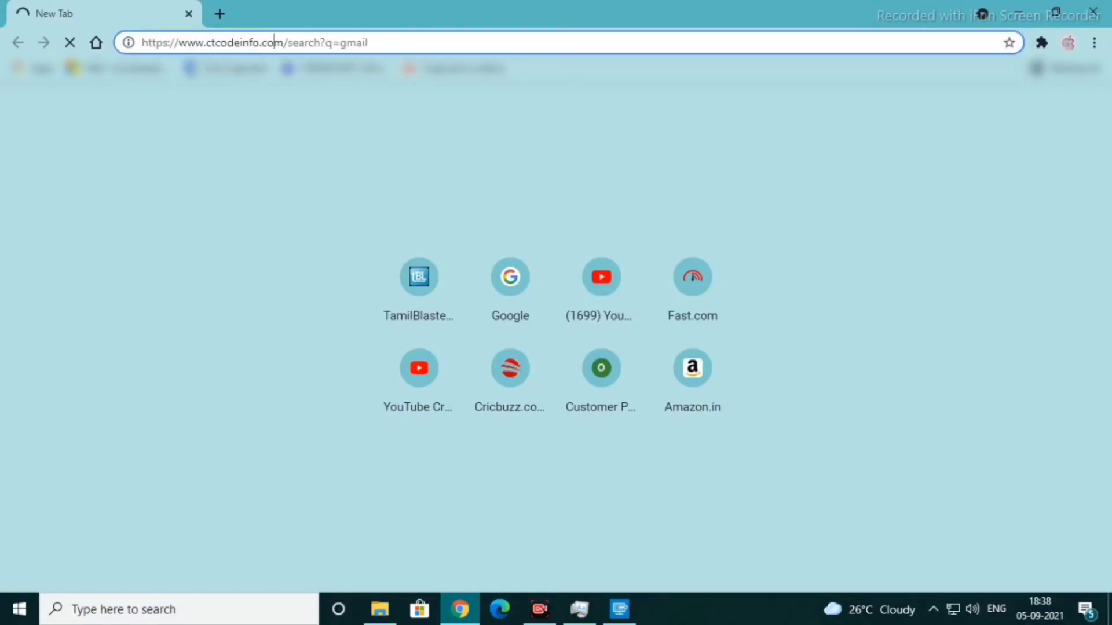
pyautogui.moveTo(285, 42); pyautogui.dragTo(178, 42)
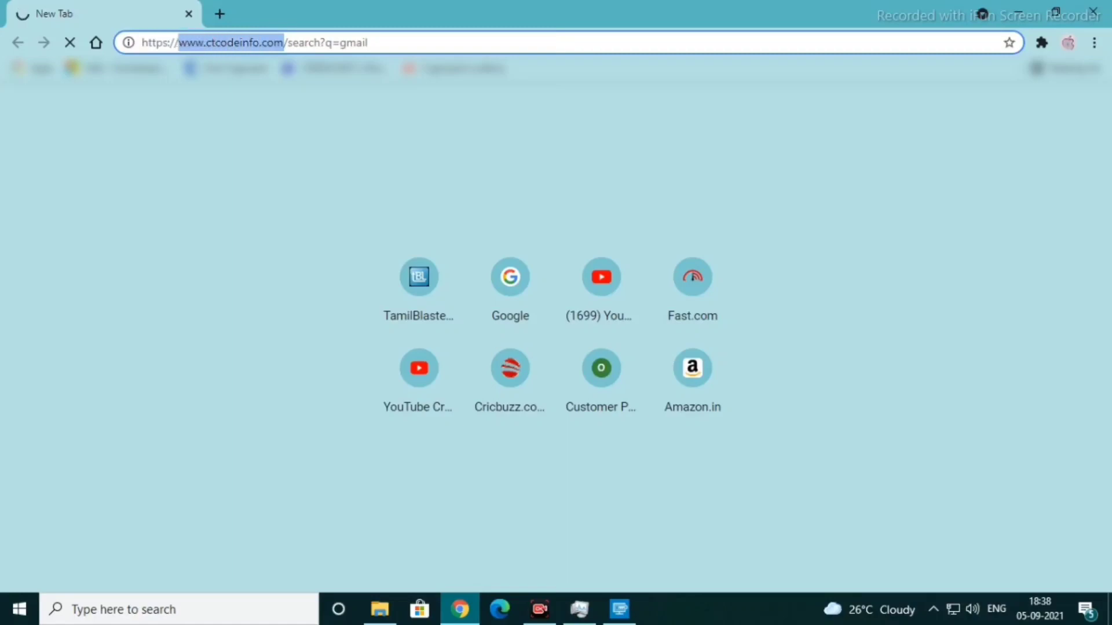
pyautogui.click(260, 43)
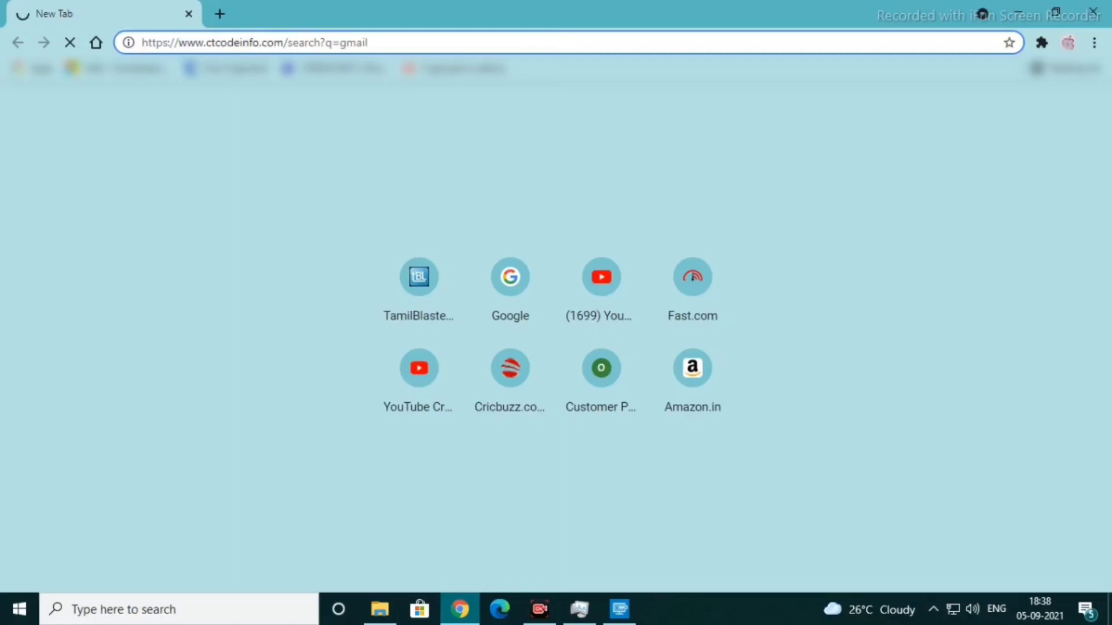
# Step: Replace ctcodeinfo with google in the gmail search address and load the corrected address
pyautogui.press('BackSpace')
pyautogui.press('BackSpace')
pyautogui.press('BackSpace')
pyautogui.press('BackSpace')
pyautogui.press('BackSpace')
pyautogui.press('BackSpace')
pyautogui.press('BackSpace')
pyautogui.press('BackSpace')
pyautogui.press('BackSpace')
pyautogui.press('BackSpace')
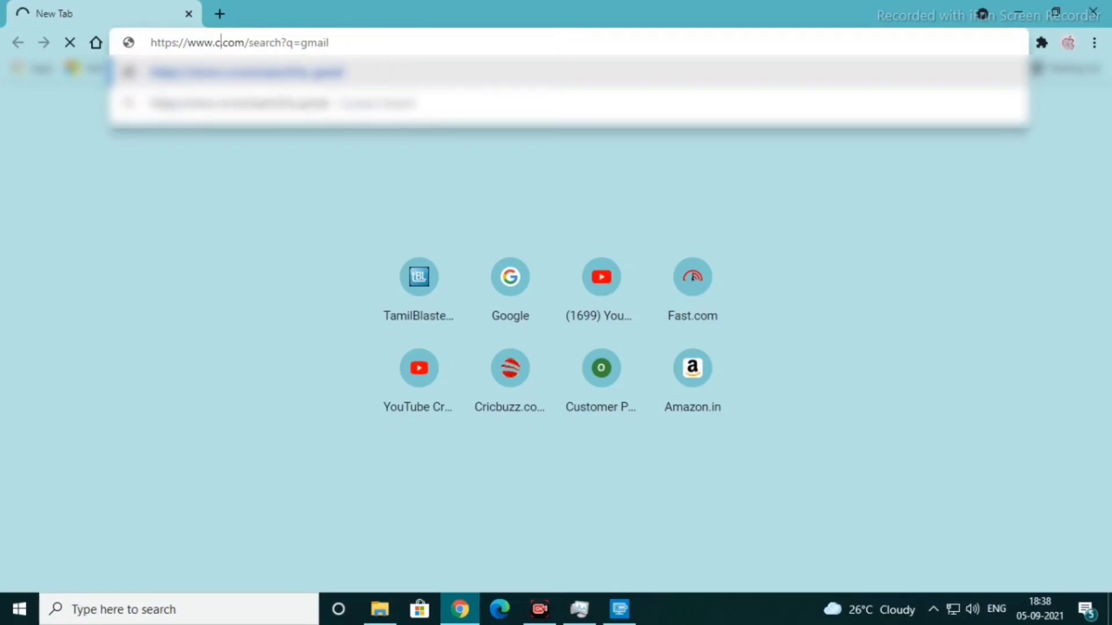
pyautogui.press('BackSpace')
pyautogui.write('googler')
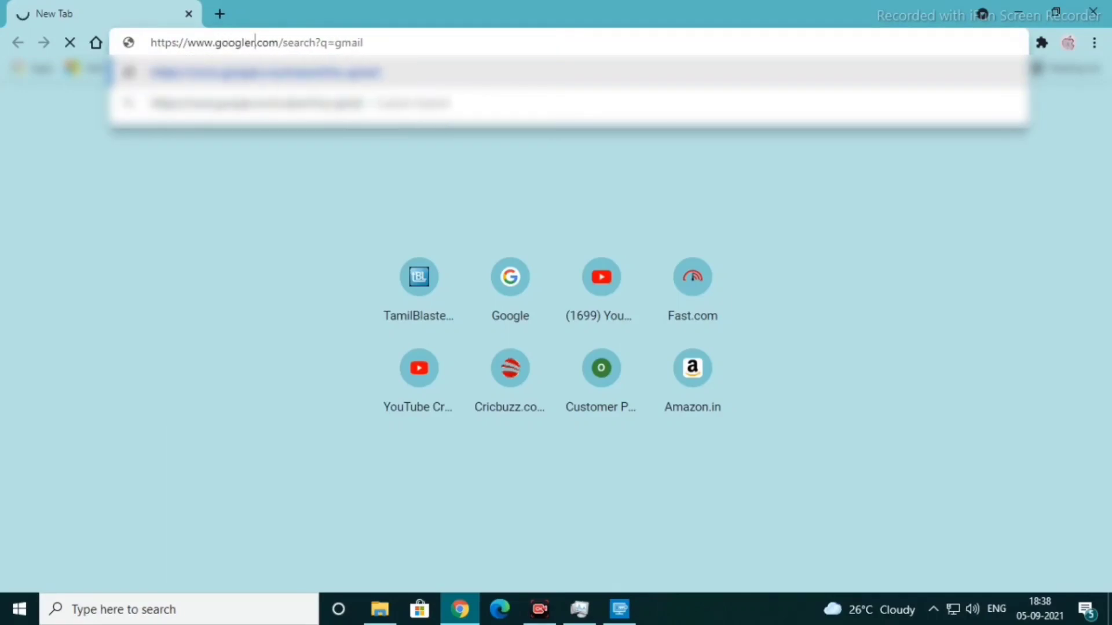
pyautogui.press('BackSpace')
pyautogui.write('.')
pyautogui.press('Return')
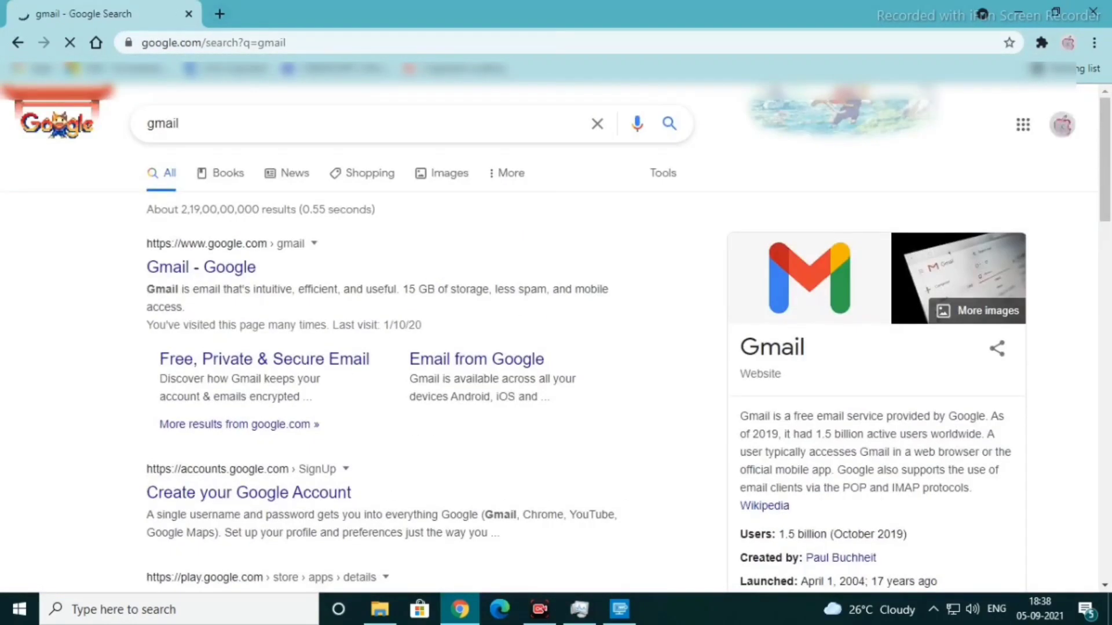
# Step: Search for efdc virus remover from the address bar of a new tab
pyautogui.hotkey('ctrl', 't')
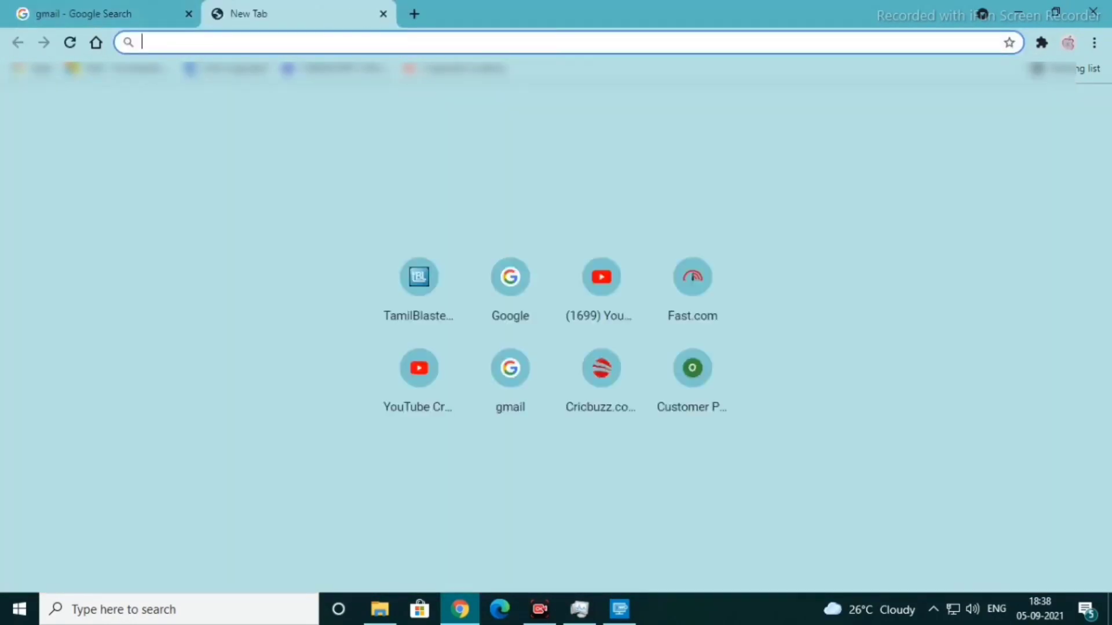
pyautogui.write('efdc')
pyautogui.press('Return')
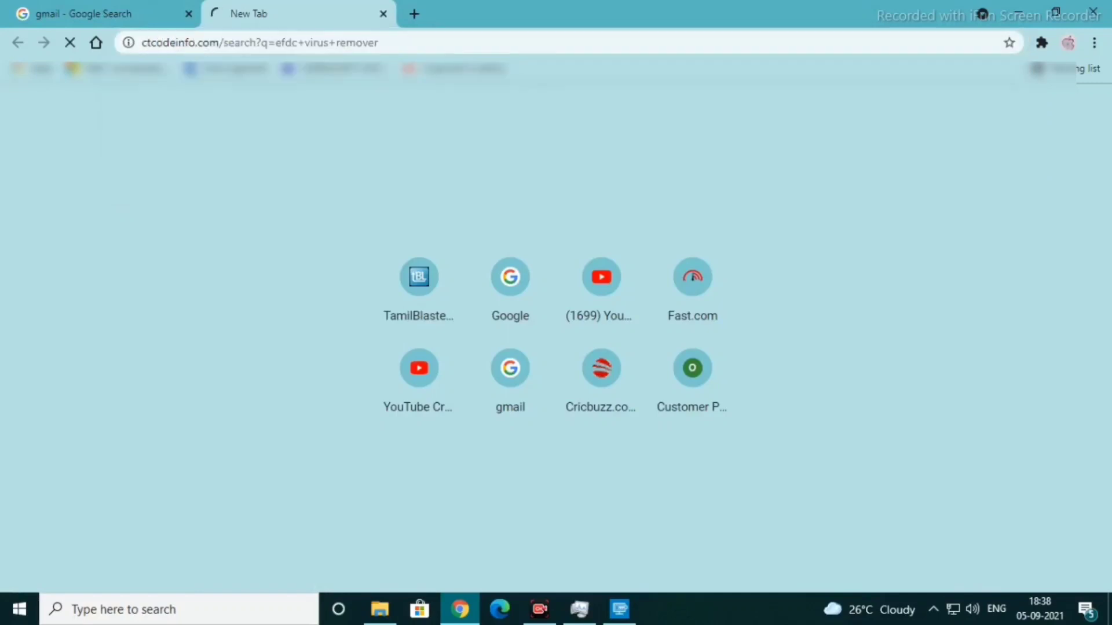
# Step: Examine the domain used for the efdc virus remover search in the address and on the loaded page
pyautogui.hotkey('ctrl', 'l')
pyautogui.click(274, 42)
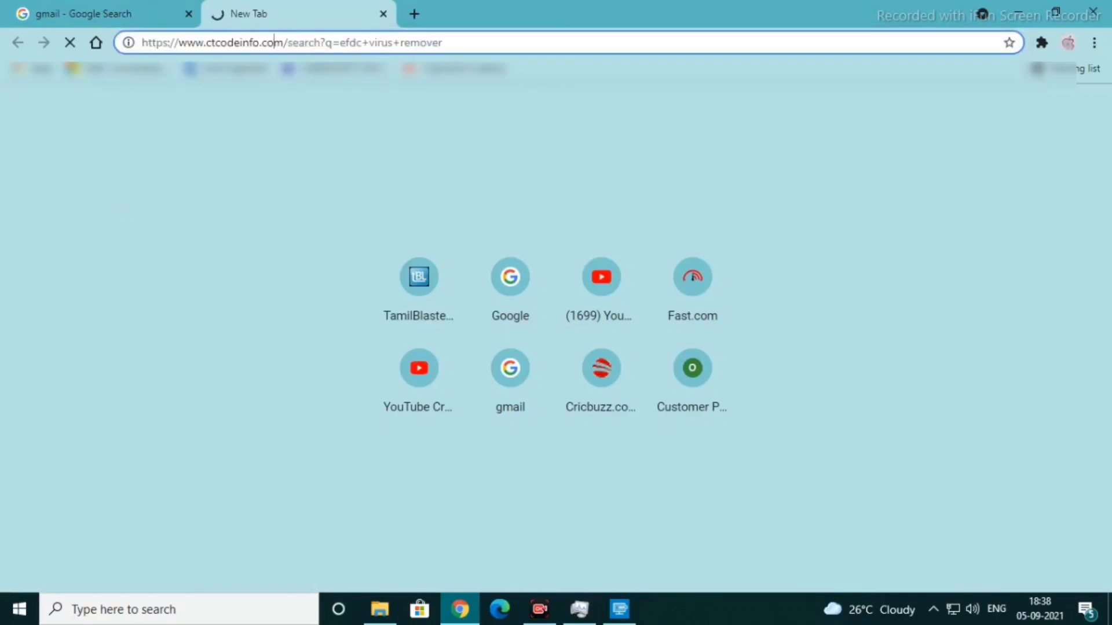
pyautogui.moveTo(284, 43); pyautogui.dragTo(178, 42)
pyautogui.press('Return')
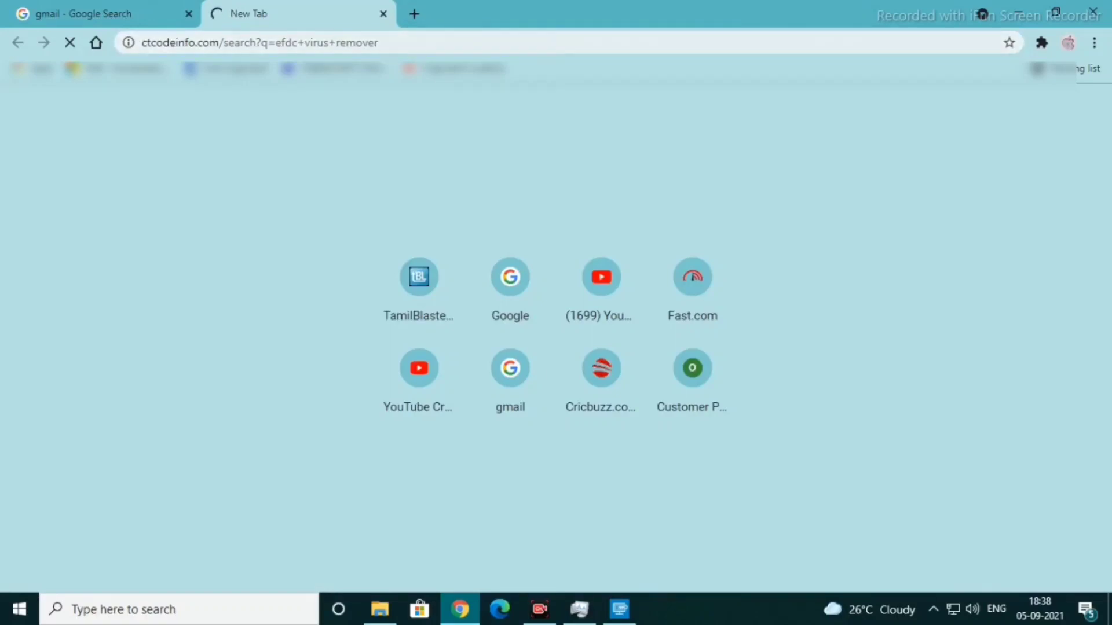
pyautogui.click(219, 42)
pyautogui.click(209, 43)
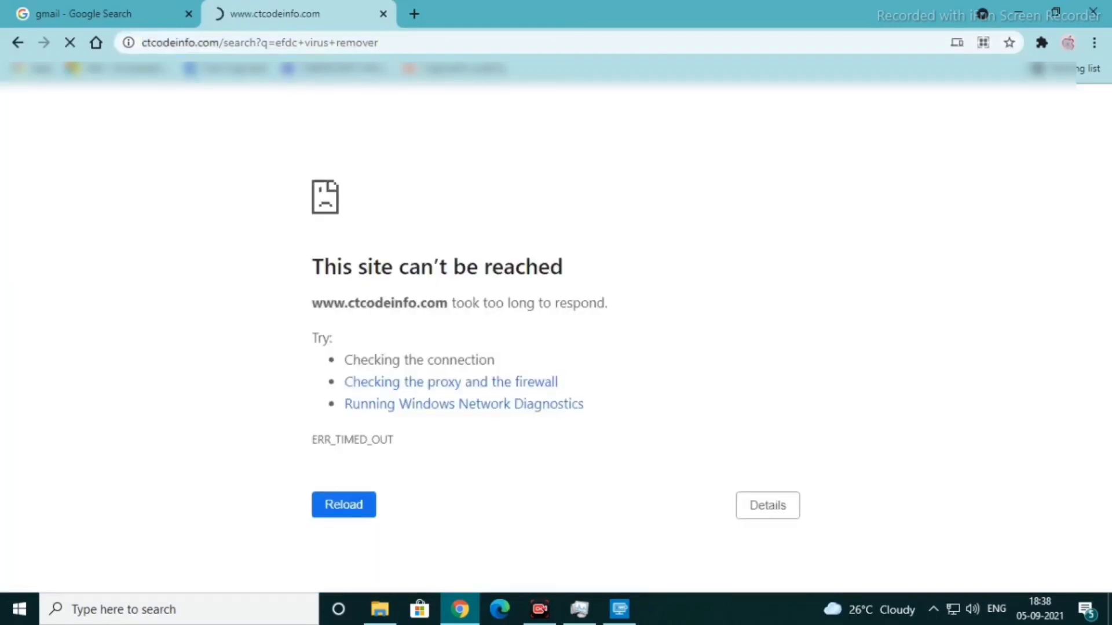
pyautogui.moveTo(452, 303); pyautogui.dragTo(311, 303)
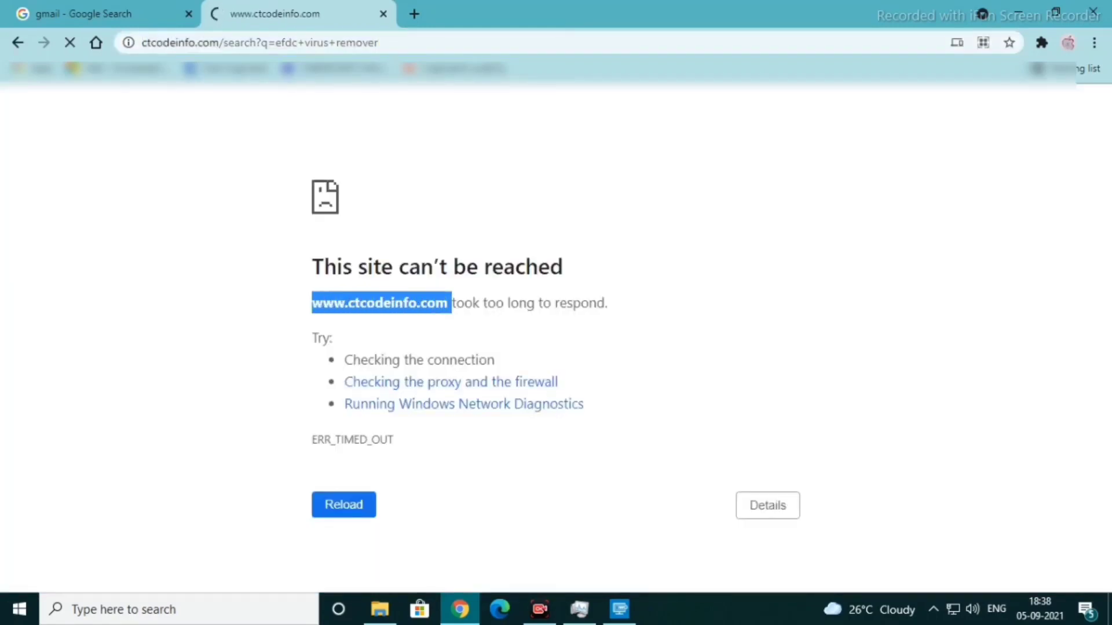
pyautogui.click(311, 303)
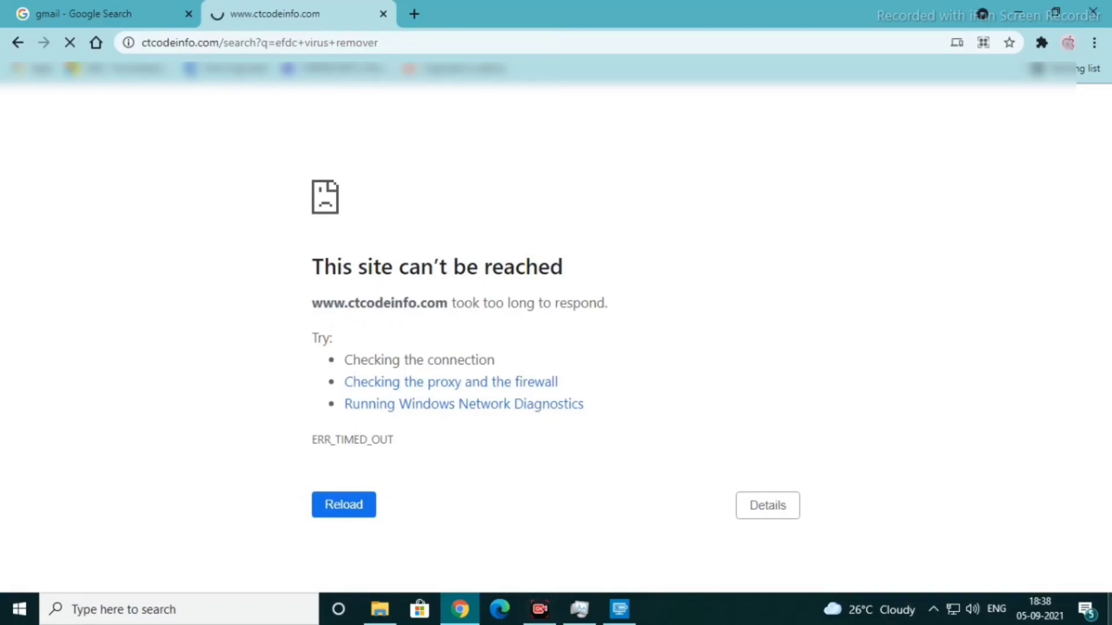
# Step: Show the desktop, switch to Emsisoft Decryptor, and review the results log for the EFDC folder's files
pyautogui.press('super+d')
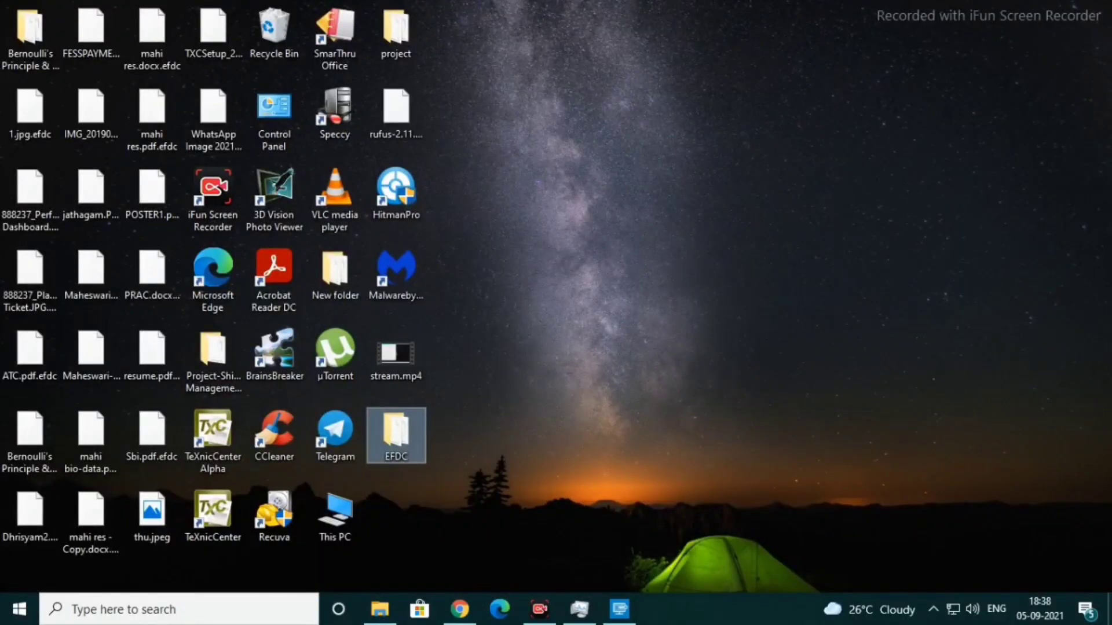
pyautogui.press('Escape')
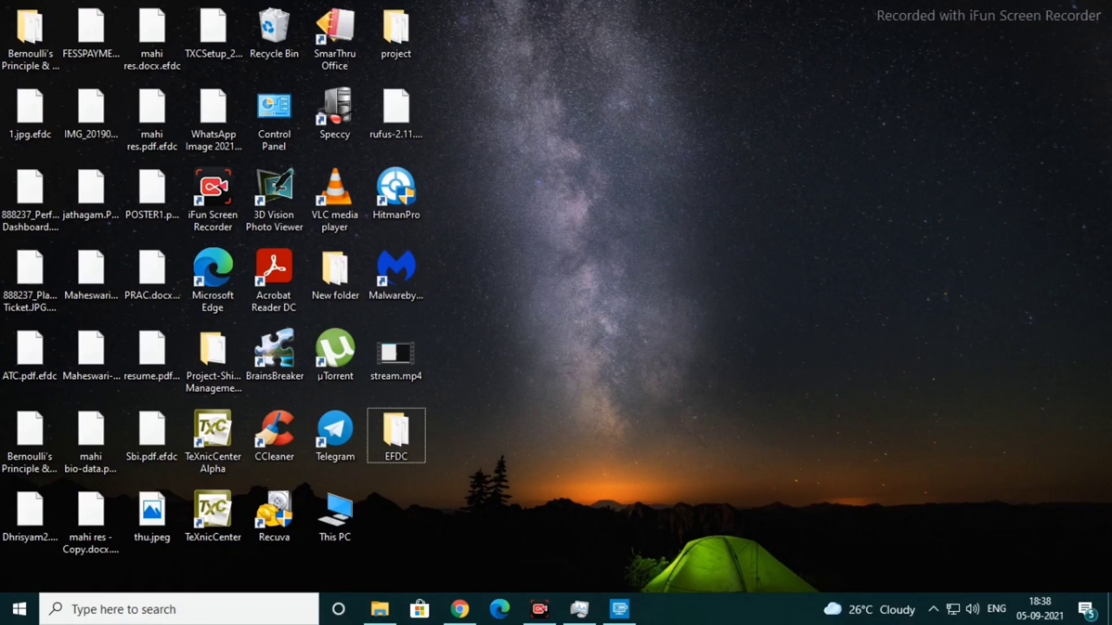
pyautogui.hotkey('alt', 'Tab')
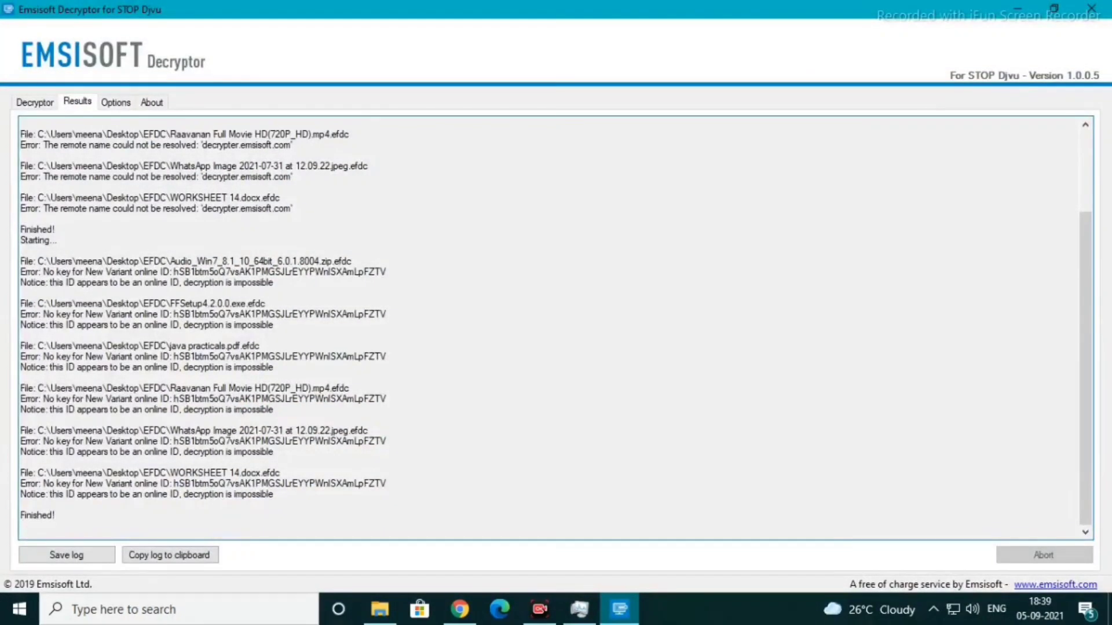
pyautogui.scroll(3, 1069, 322)
pyautogui.scroll(-3, 1069, 321)
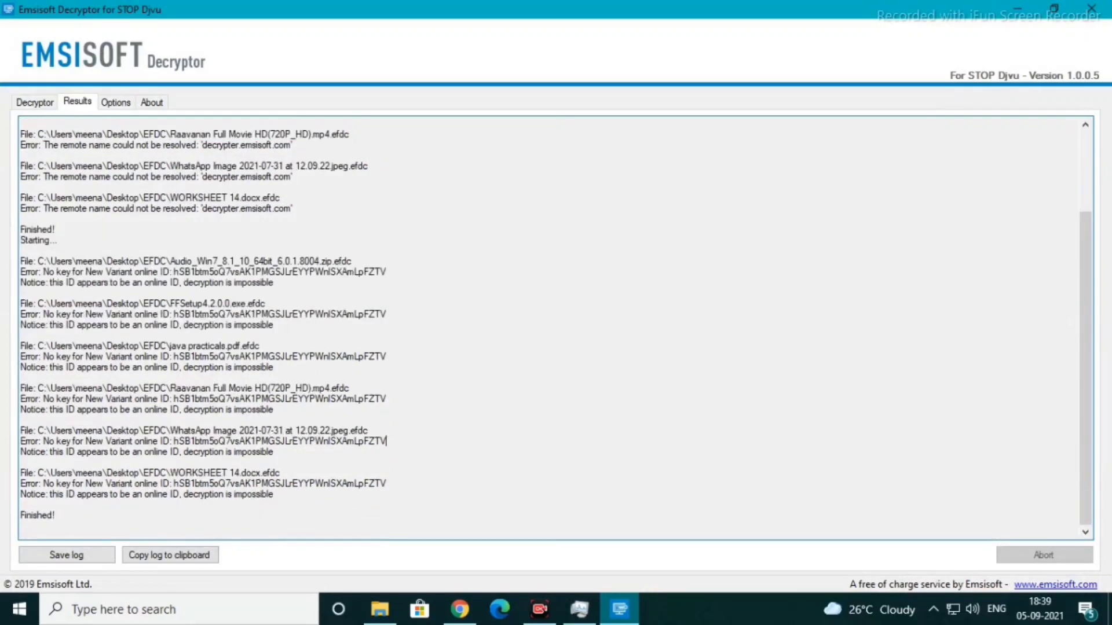